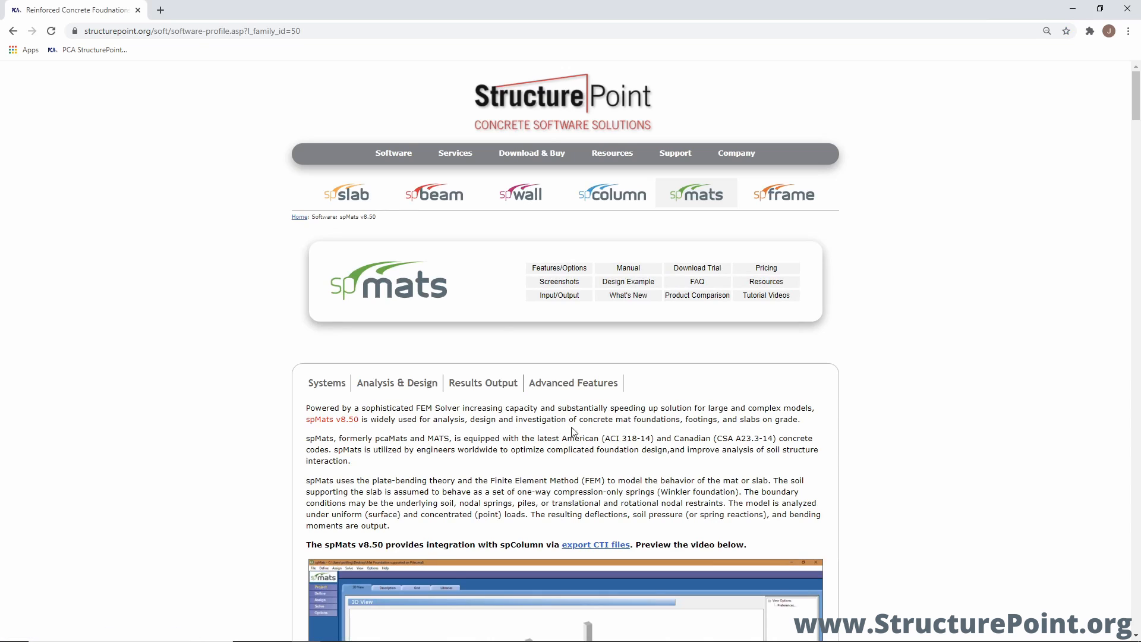
# Step: Browse the StructurePoint product pages for spColumn, spBeam and spWall, returning to the spBeam page
pyautogui.click(17, 34)
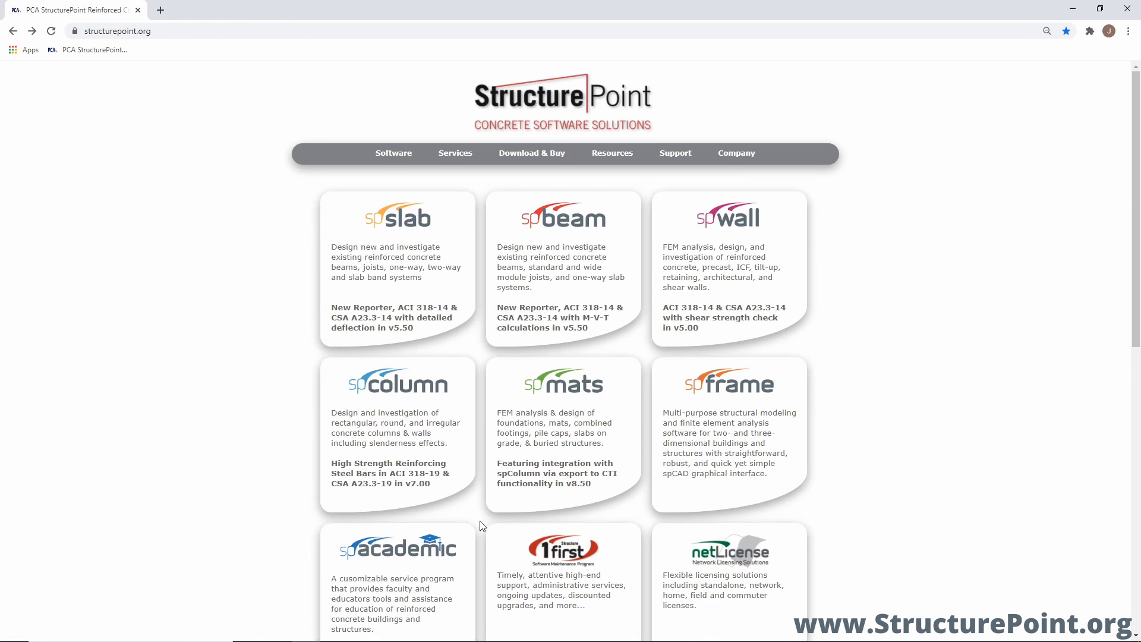
pyautogui.click(419, 450)
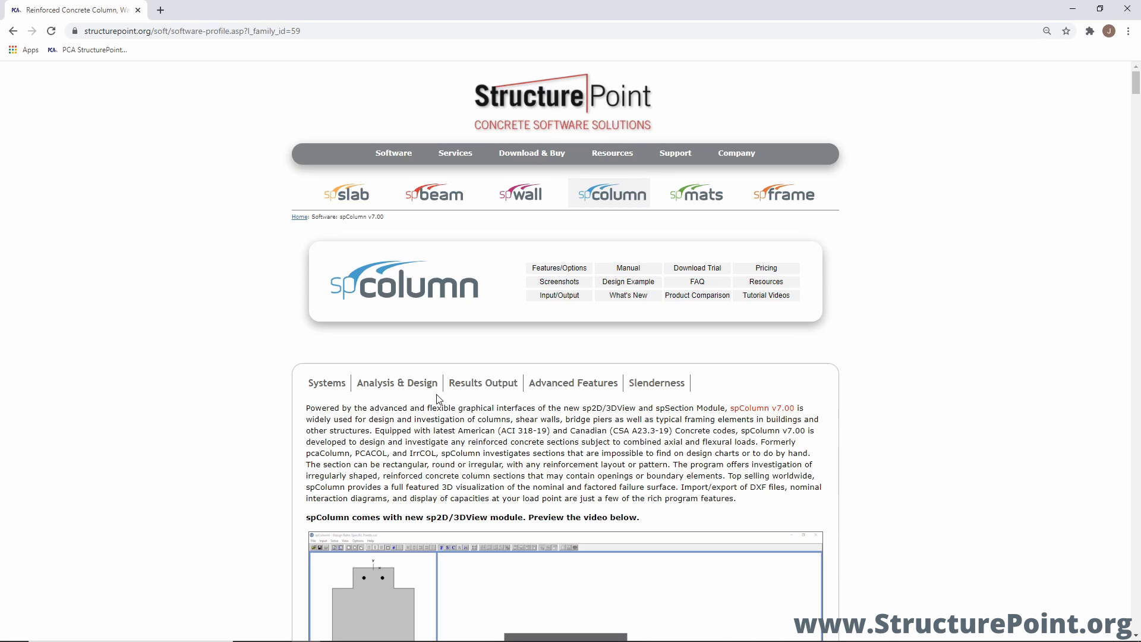
pyautogui.click(440, 204)
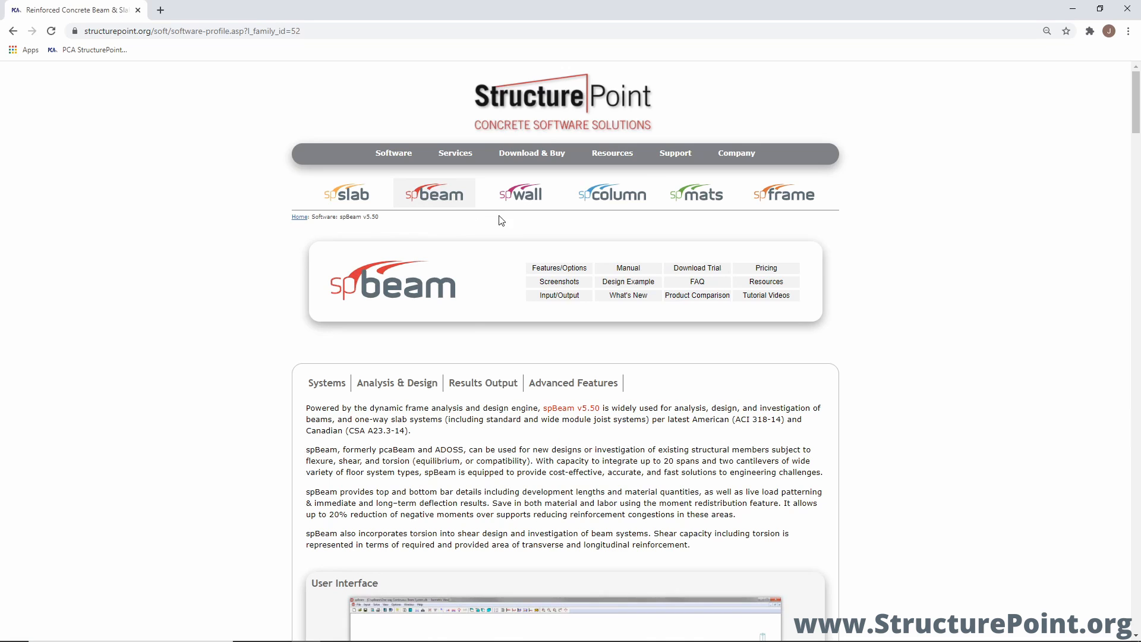
pyautogui.click(770, 201)
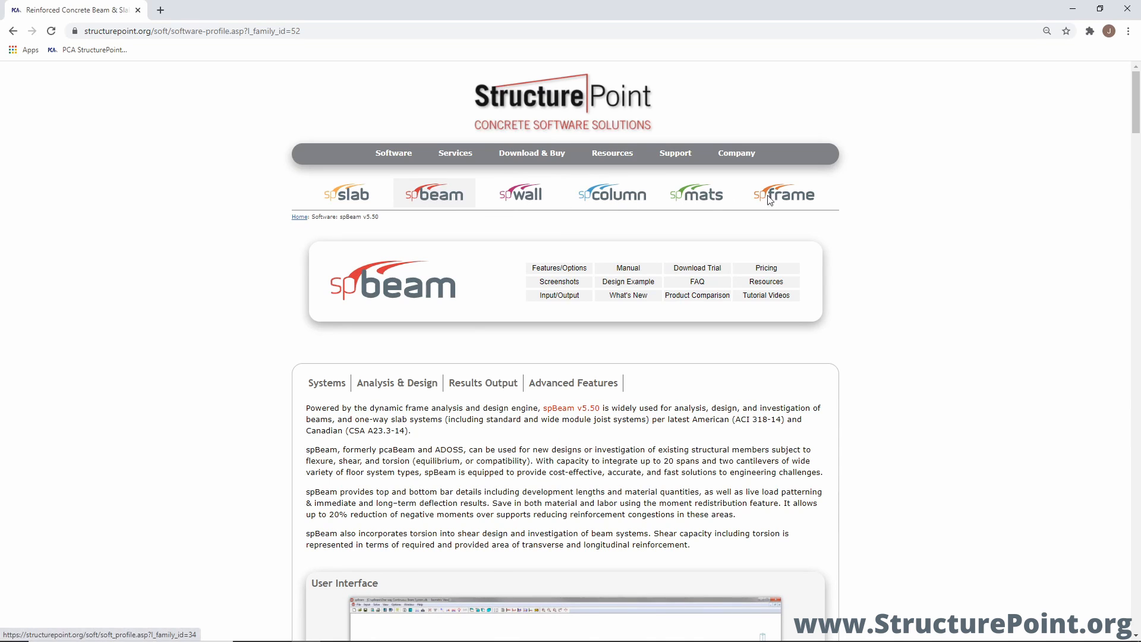
pyautogui.click(522, 198)
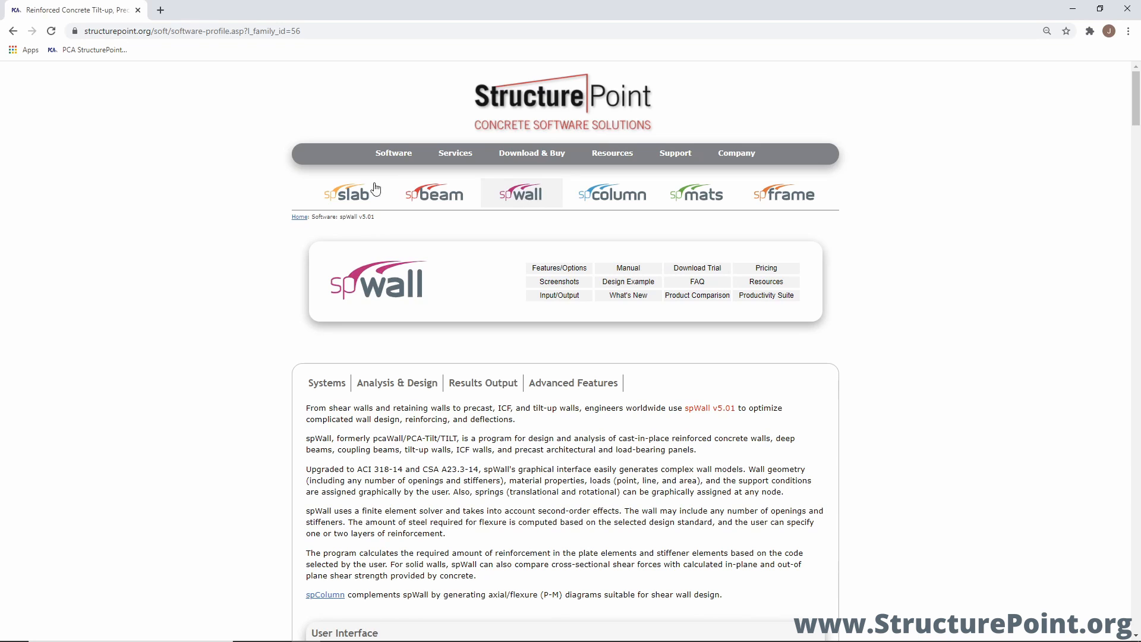
pyautogui.click(436, 200)
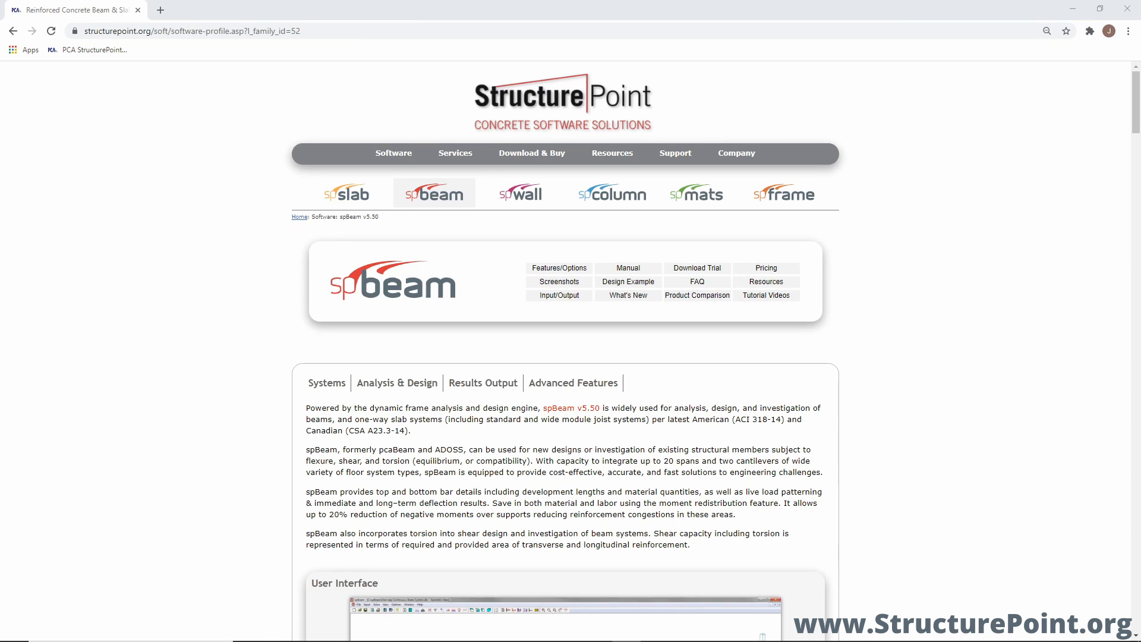
# Step: Review the technical, program and general features listed for spBeam
pyautogui.click(573, 268)
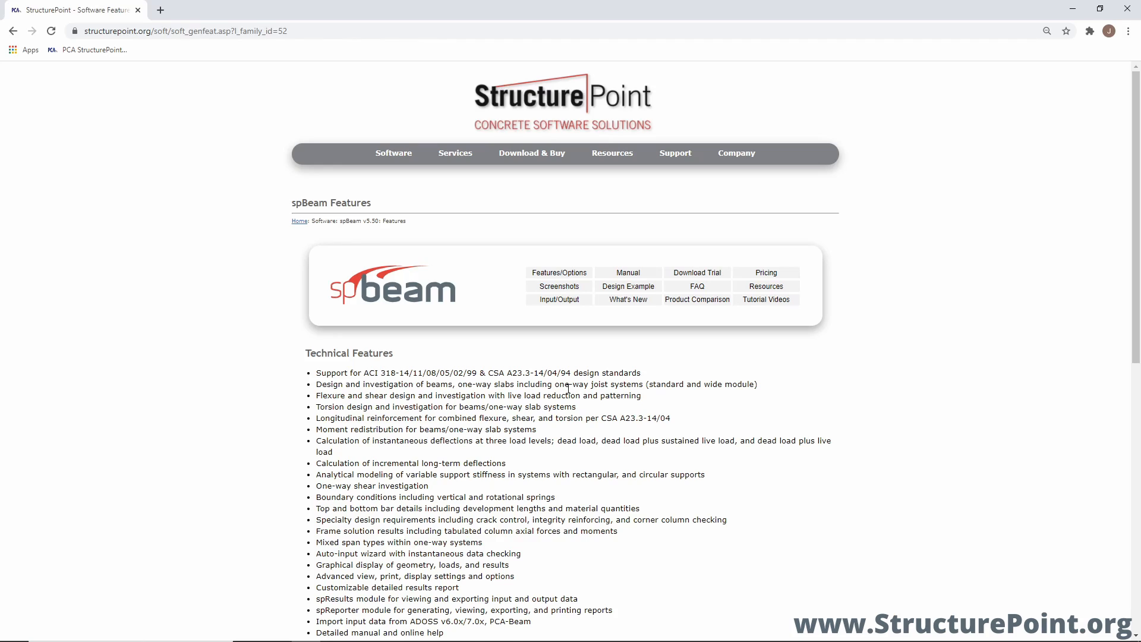
pyautogui.scroll(-2, 568, 387)
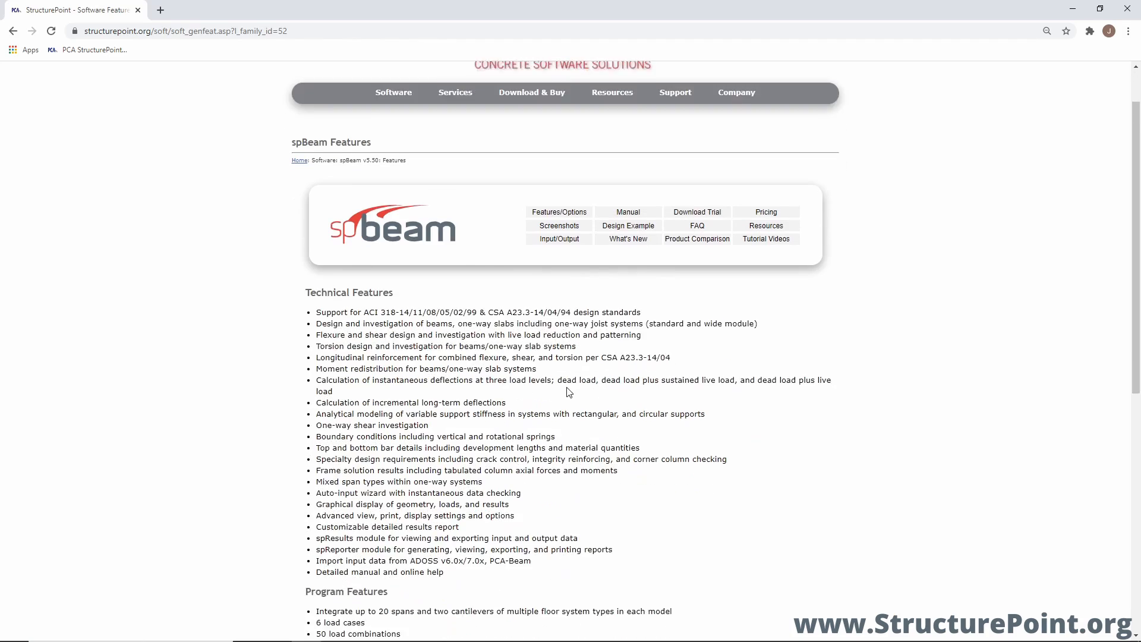
pyautogui.scroll(-1, 560, 378)
pyautogui.scroll(-2, 560, 378)
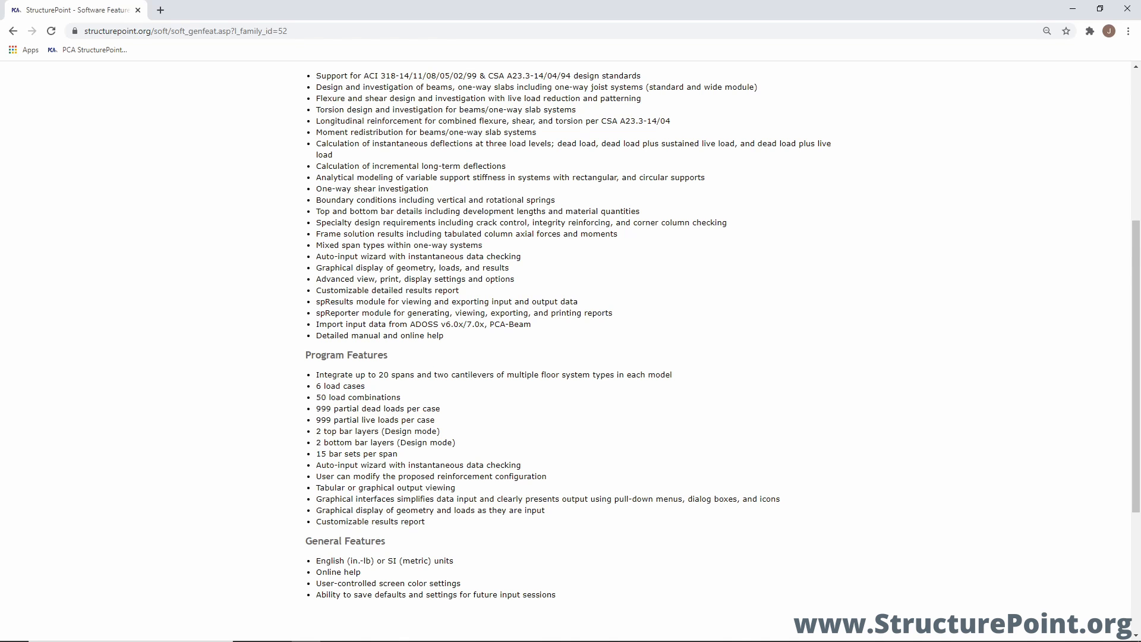
pyautogui.scroll(-1, 568, 350)
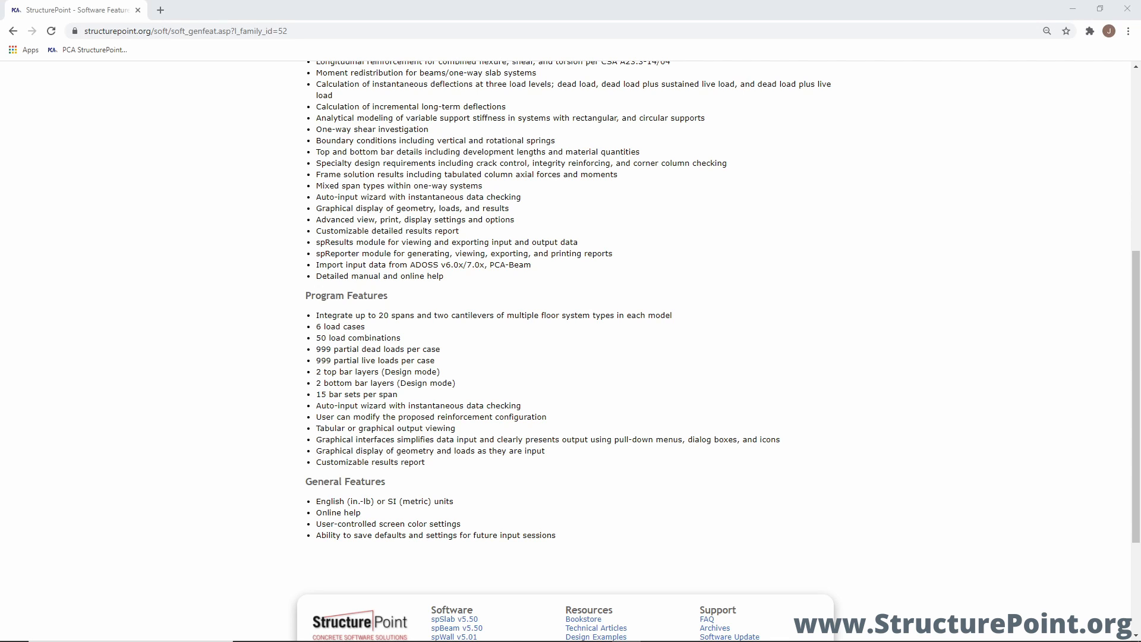
pyautogui.scroll(5, 802, 315)
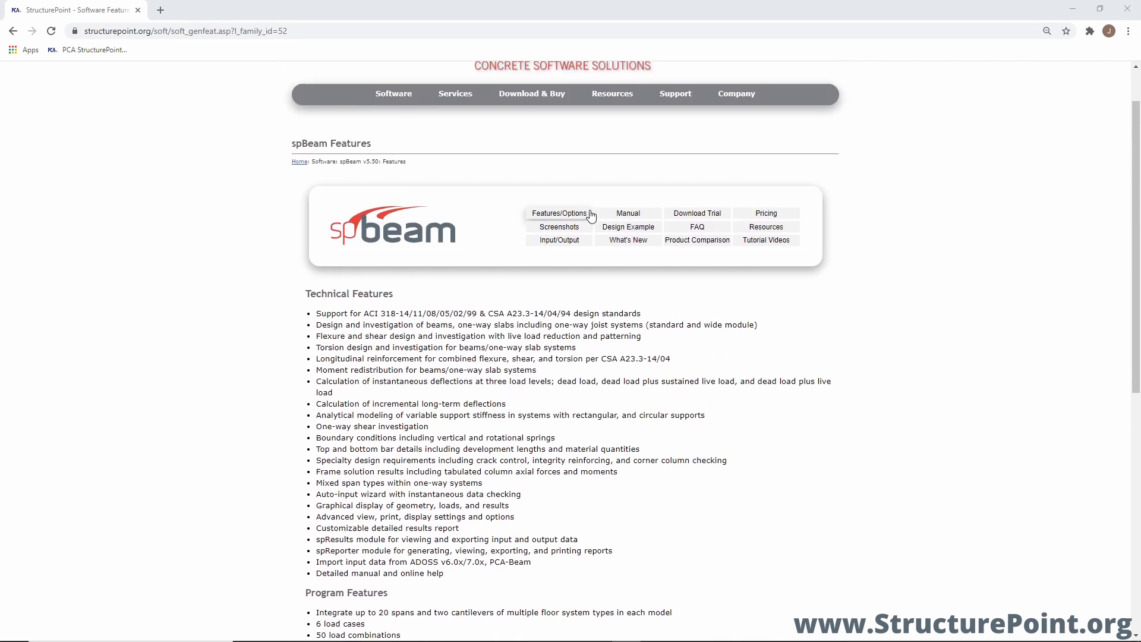
# Step: Open the spSlab and spBeam manual and go to page 337
pyautogui.click(607, 215)
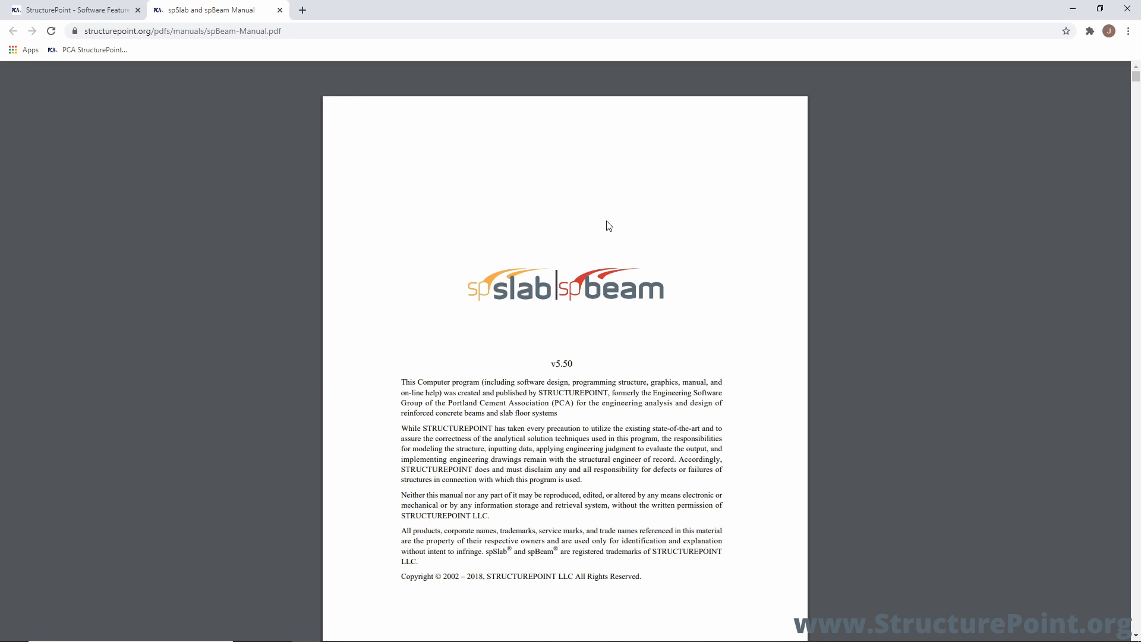
pyautogui.scroll(-13, 609, 225)
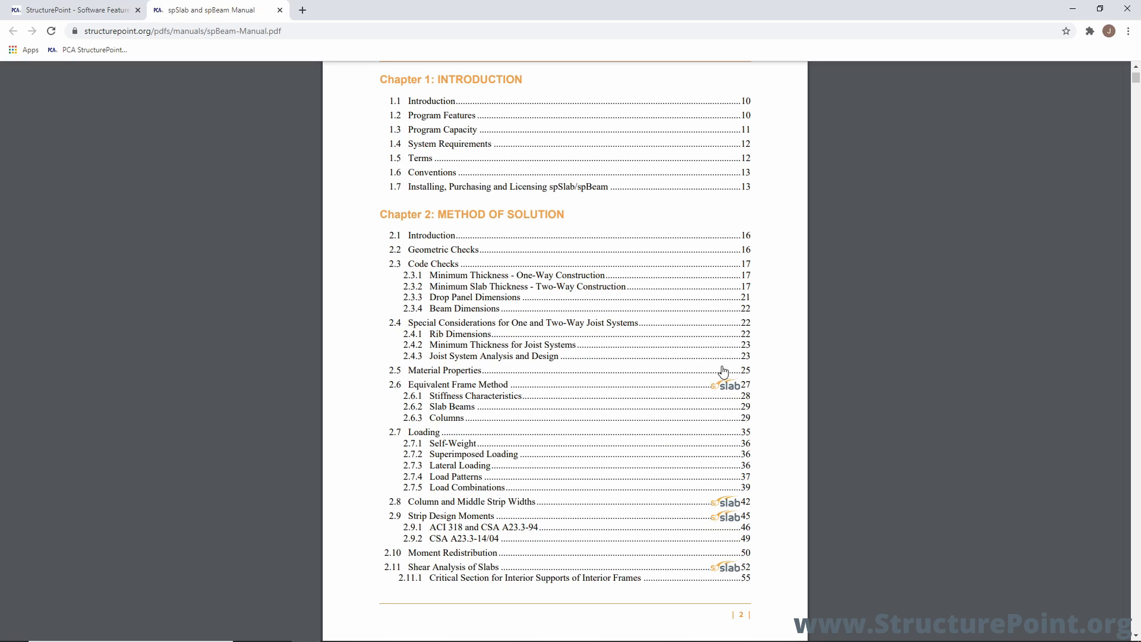
pyautogui.click(555, 75)
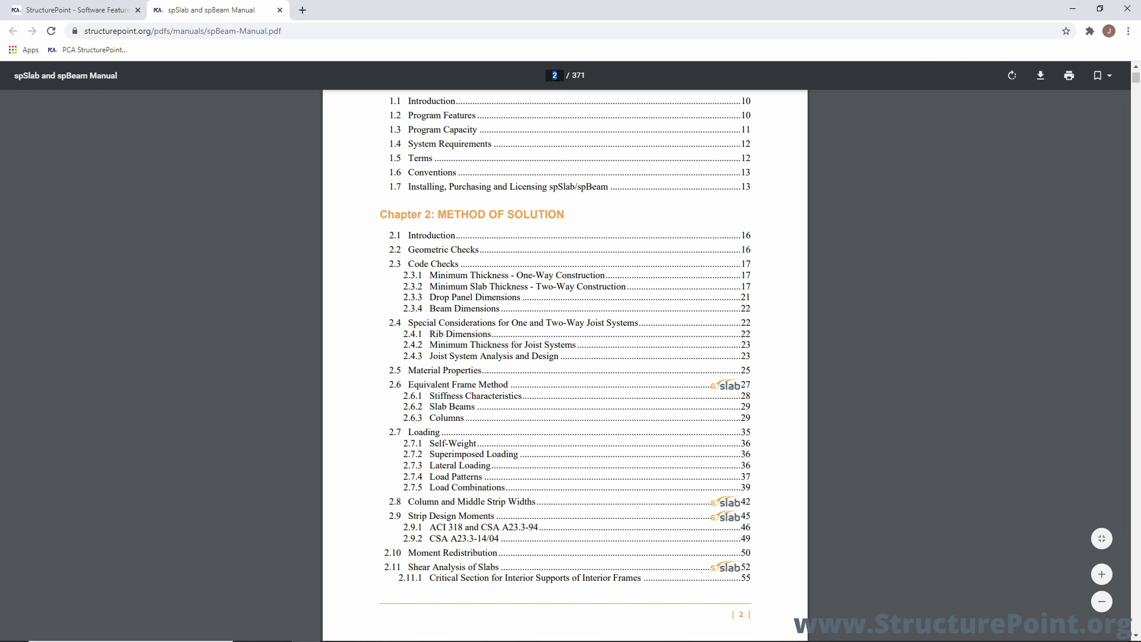
pyautogui.press('BackSpace')
pyautogui.write('337')
pyautogui.press('Return')
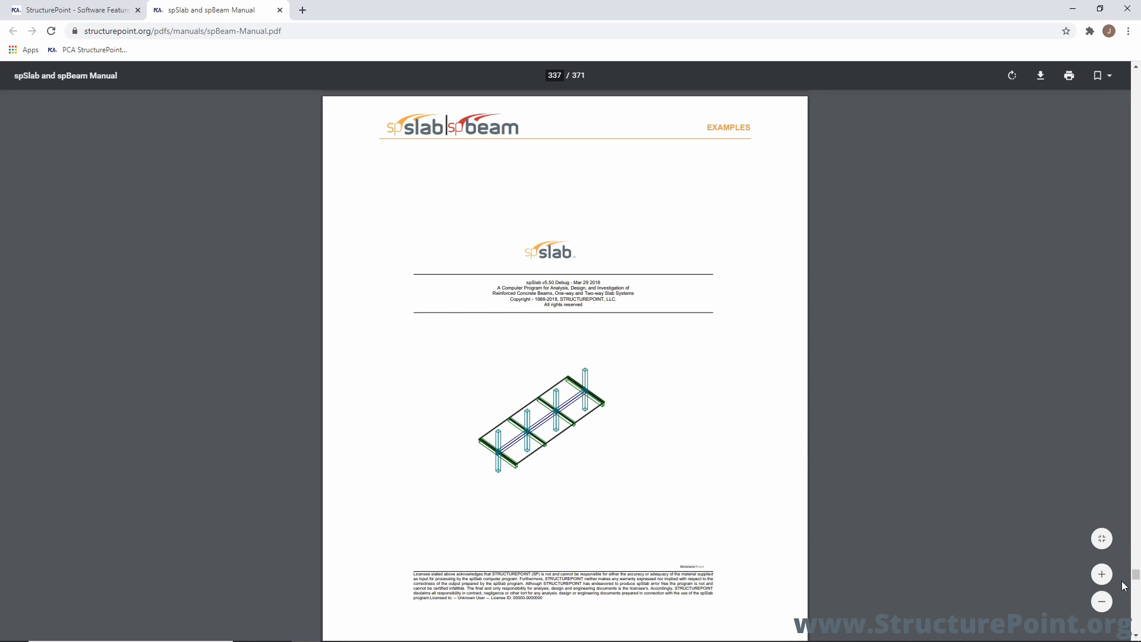
# Step: Return to the manual's cover and read its table of contents from Chapter 1 through the Chapter 6 examples
pyautogui.moveTo(1135, 575); pyautogui.dragTo(903, 74)
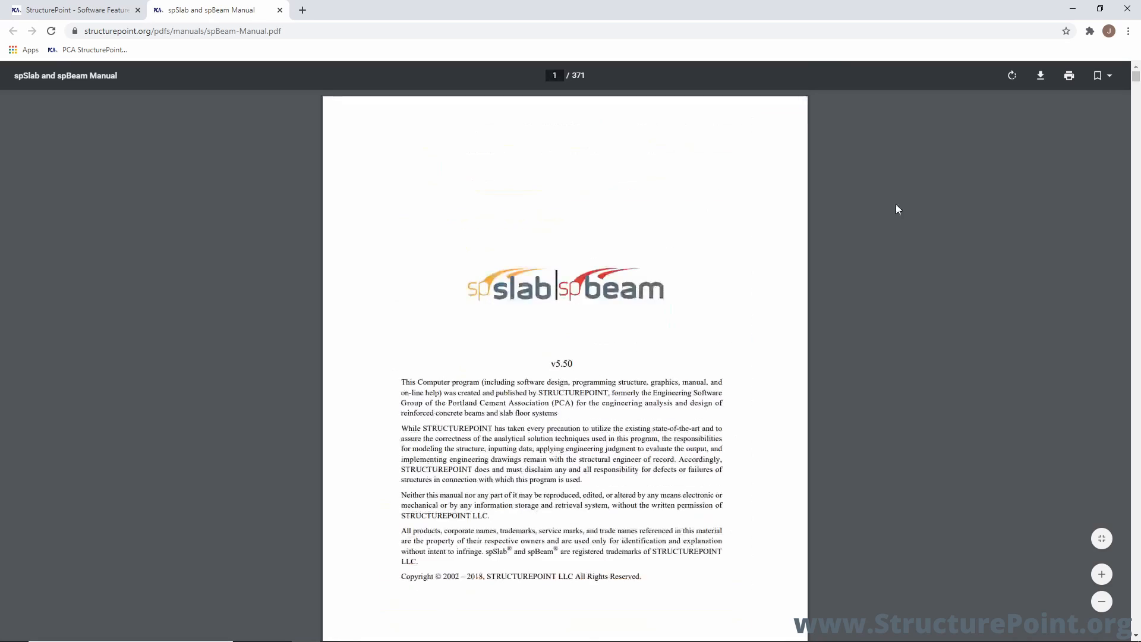
pyautogui.scroll(-10, 600, 395)
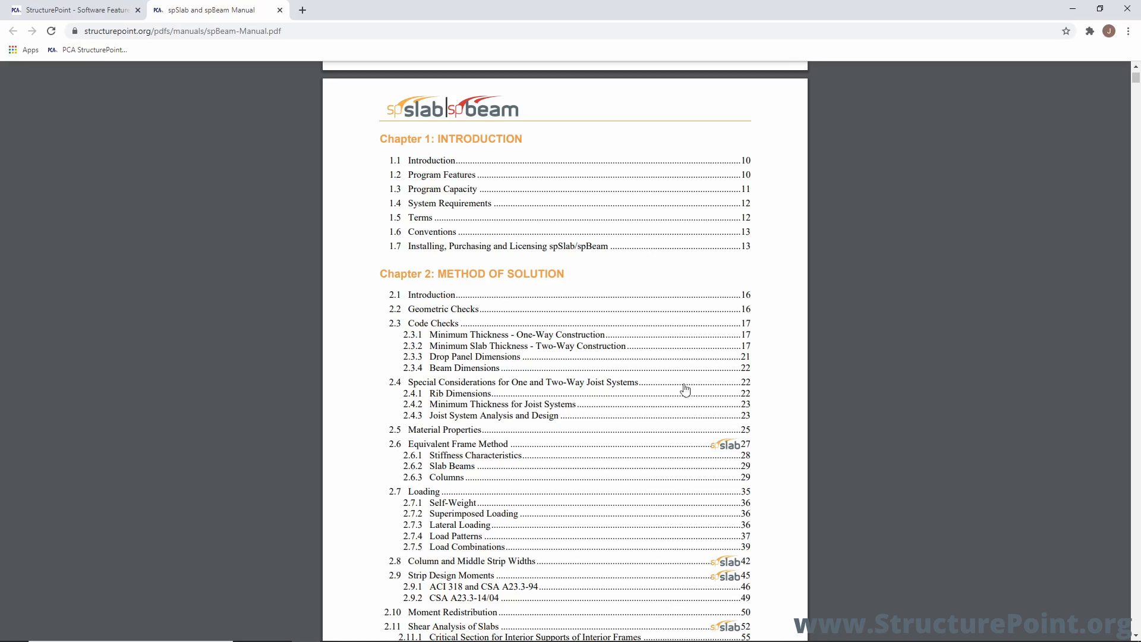
pyautogui.scroll(-7, 582, 389)
pyautogui.scroll(-10, 583, 389)
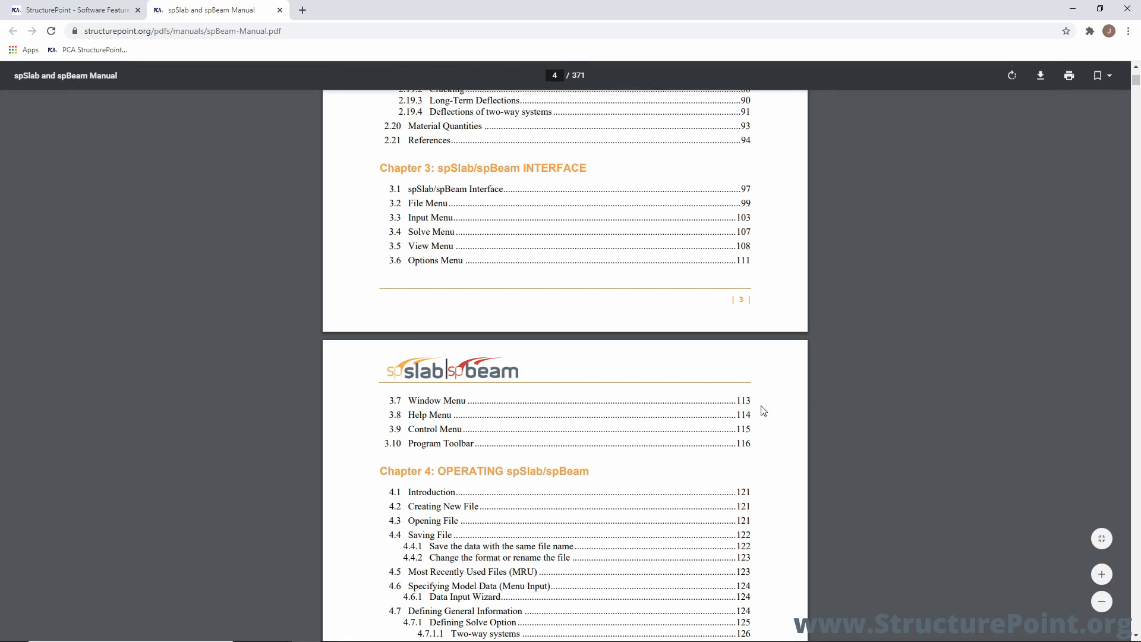
pyautogui.scroll(-8, 758, 408)
pyautogui.scroll(3, 719, 408)
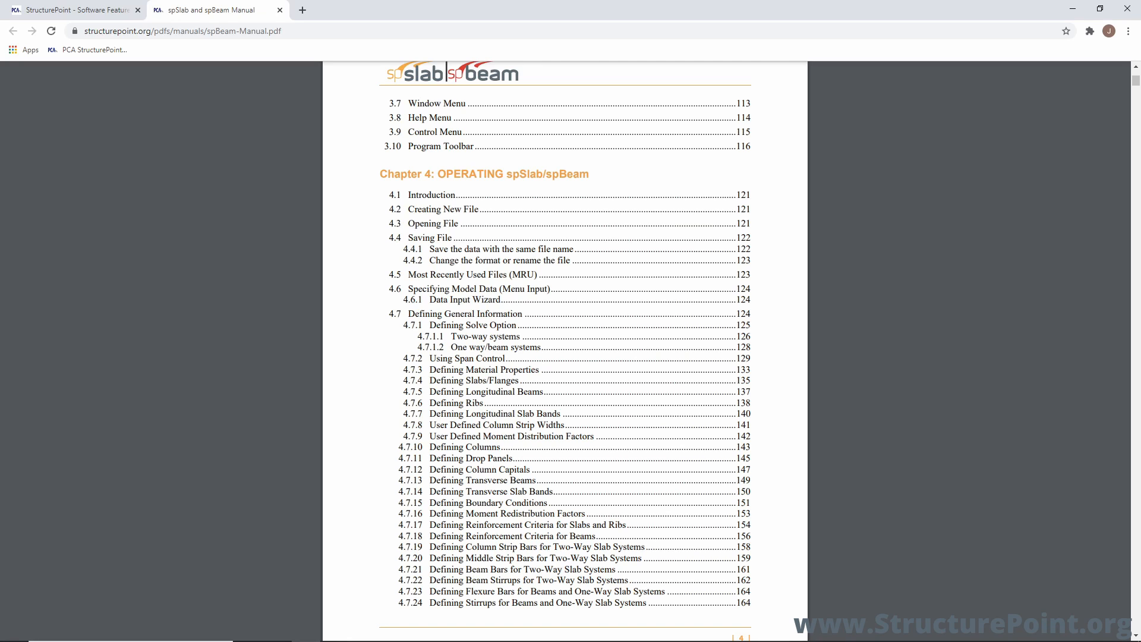
pyautogui.scroll(-10, 682, 372)
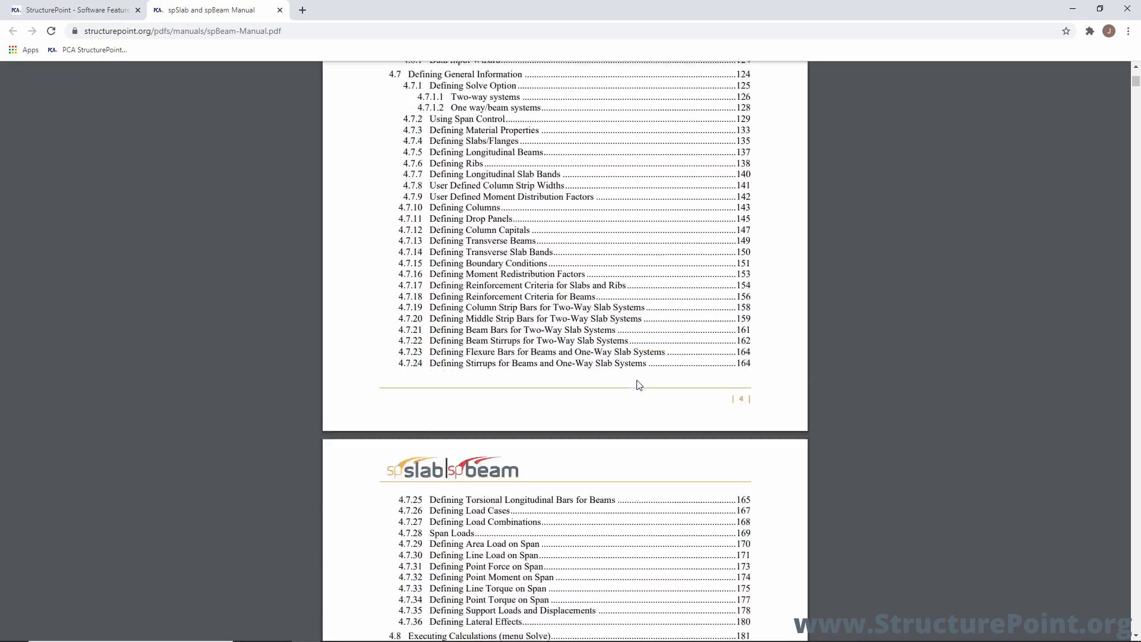
pyautogui.scroll(-4, 632, 384)
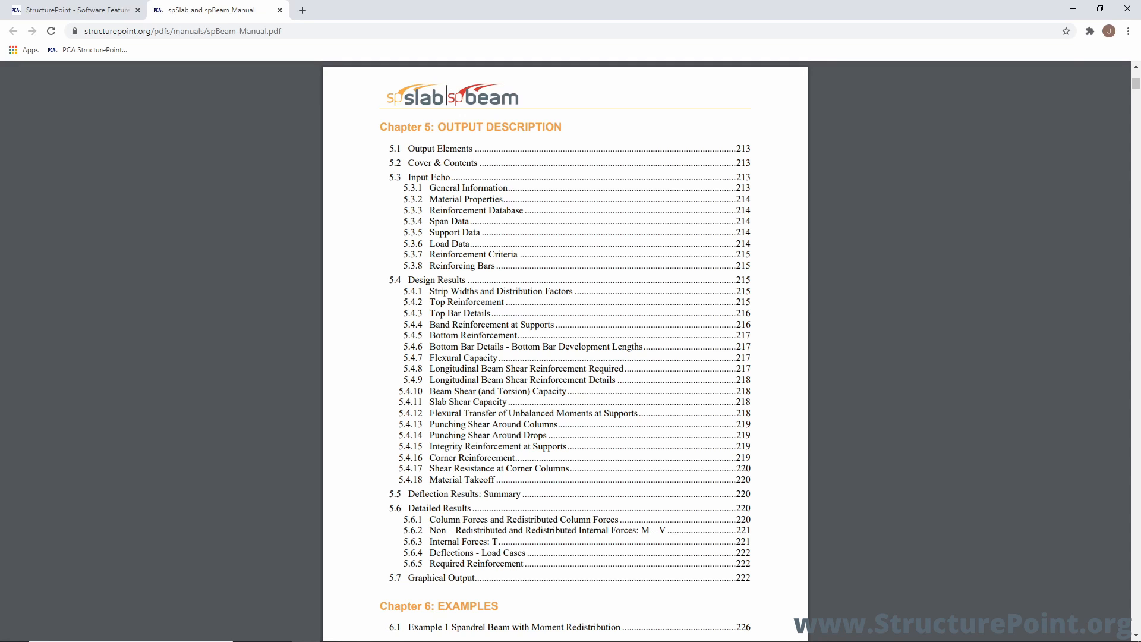
pyautogui.scroll(-7, 557, 369)
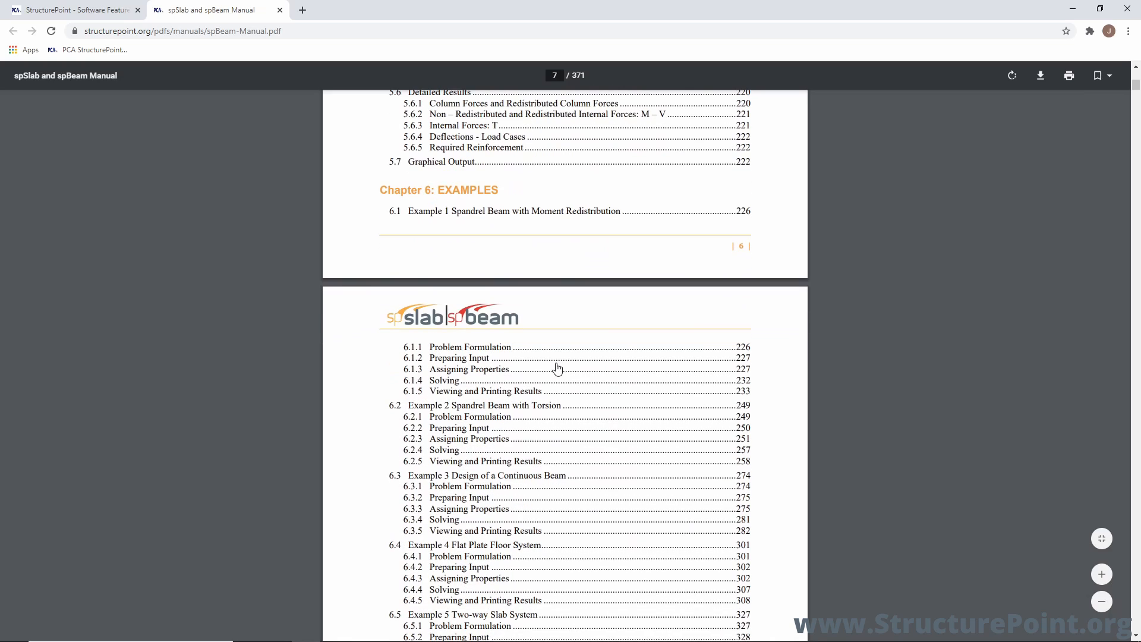
pyautogui.scroll(-3, 562, 363)
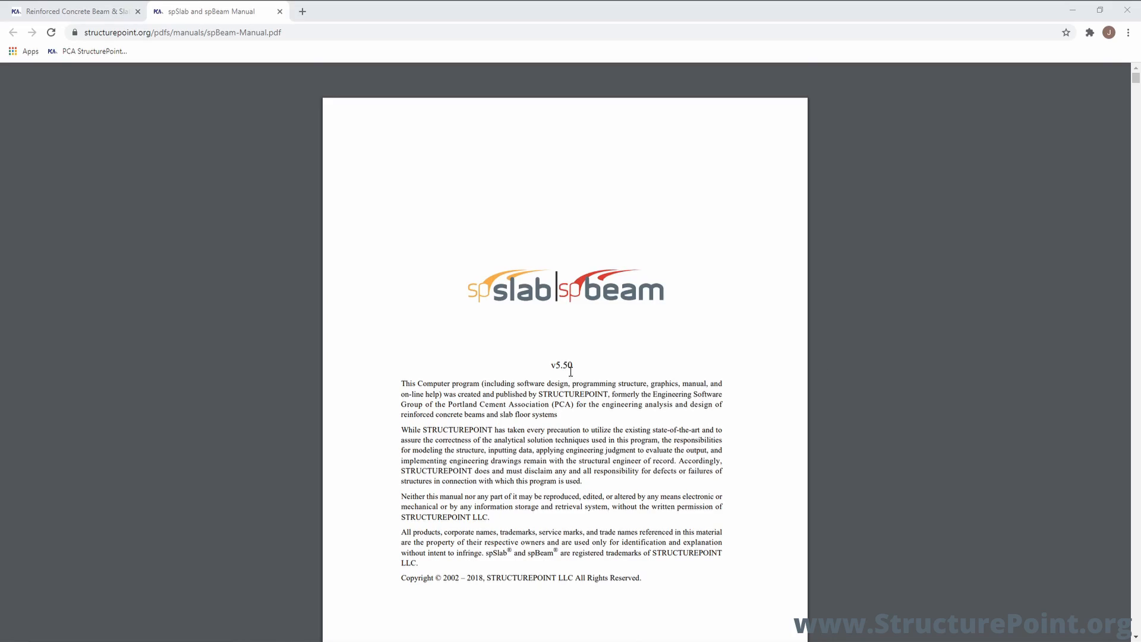
# Step: View manual section 1.7 on installing, purchasing and licensing from the table of contents, and close the manual
pyautogui.scroll(-7, 594, 366)
pyautogui.scroll(-4, 594, 365)
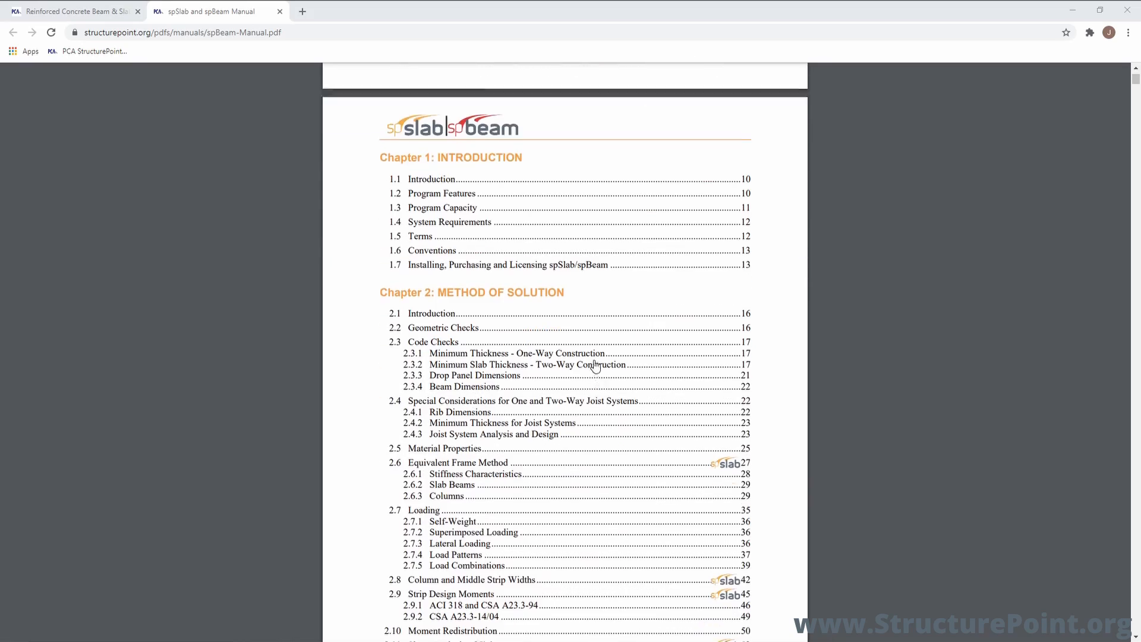
pyautogui.click(543, 248)
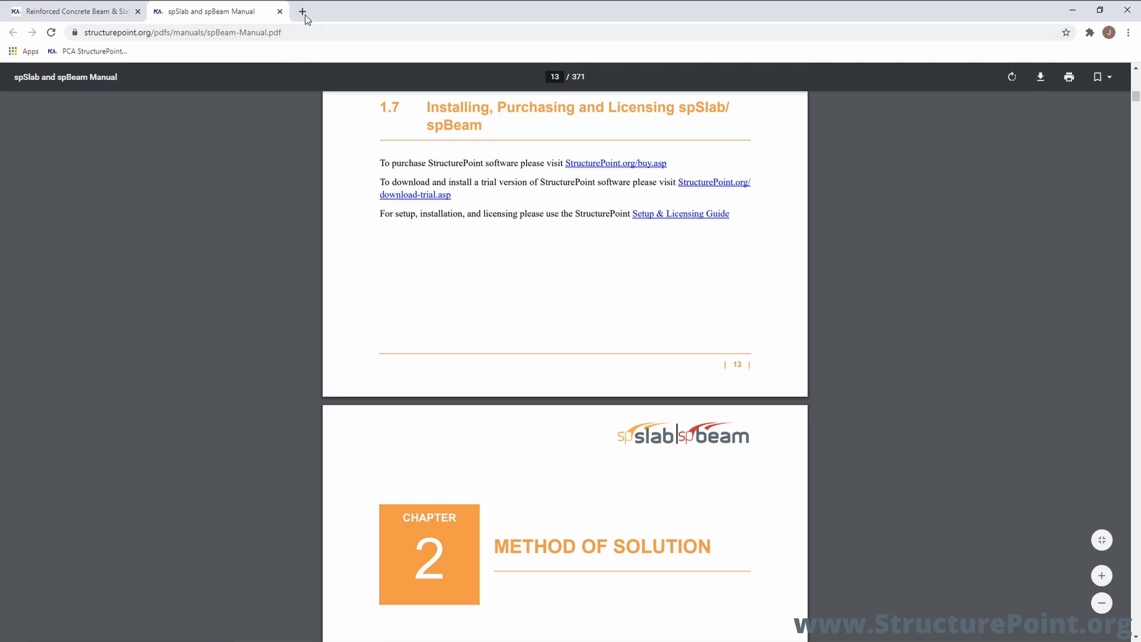
pyautogui.click(280, 11)
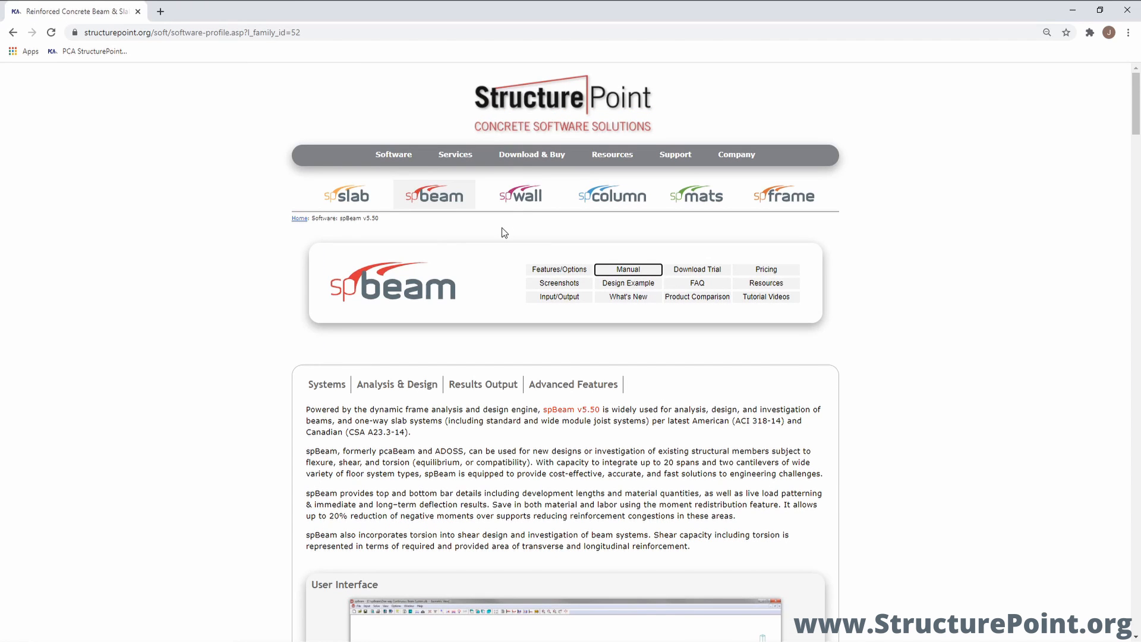
# Step: Open the spBeam trial download page and launch the spBeamInstall550 installer from the SoftwareInstall folder
pyautogui.click(687, 269)
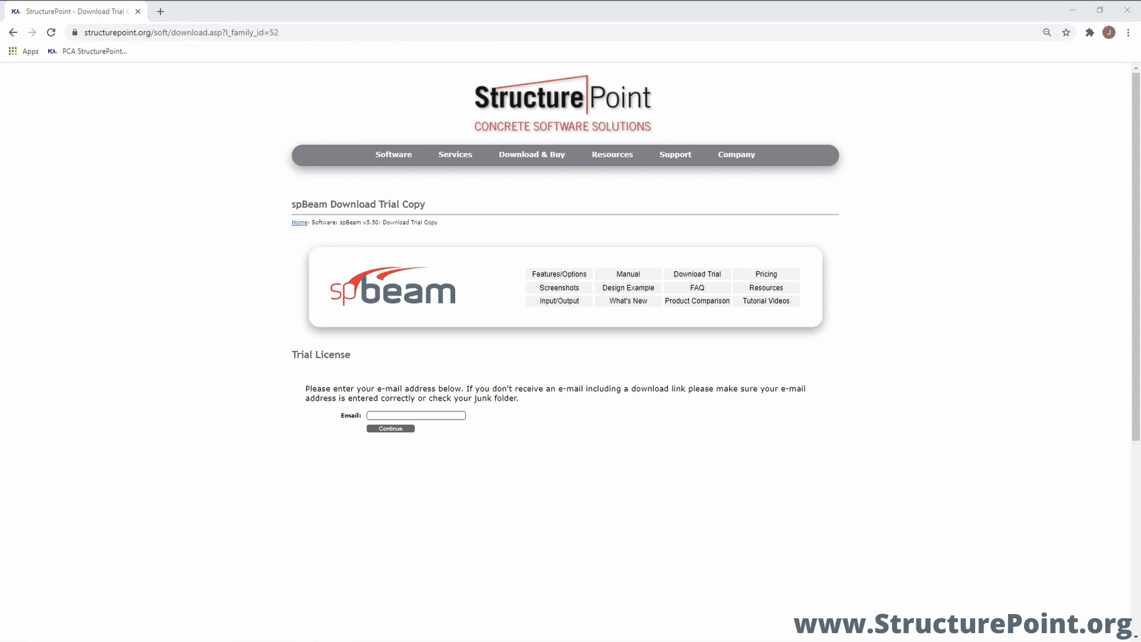
pyautogui.moveTo(1140, 182); pyautogui.dragTo(404, 117)
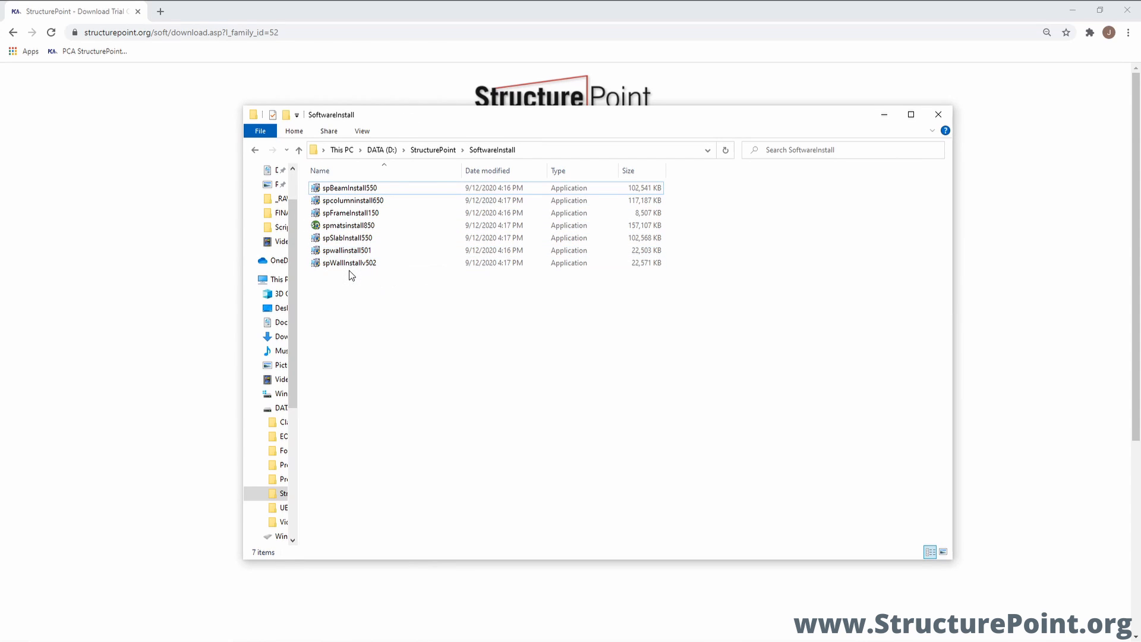
pyautogui.doubleClick(346, 189)
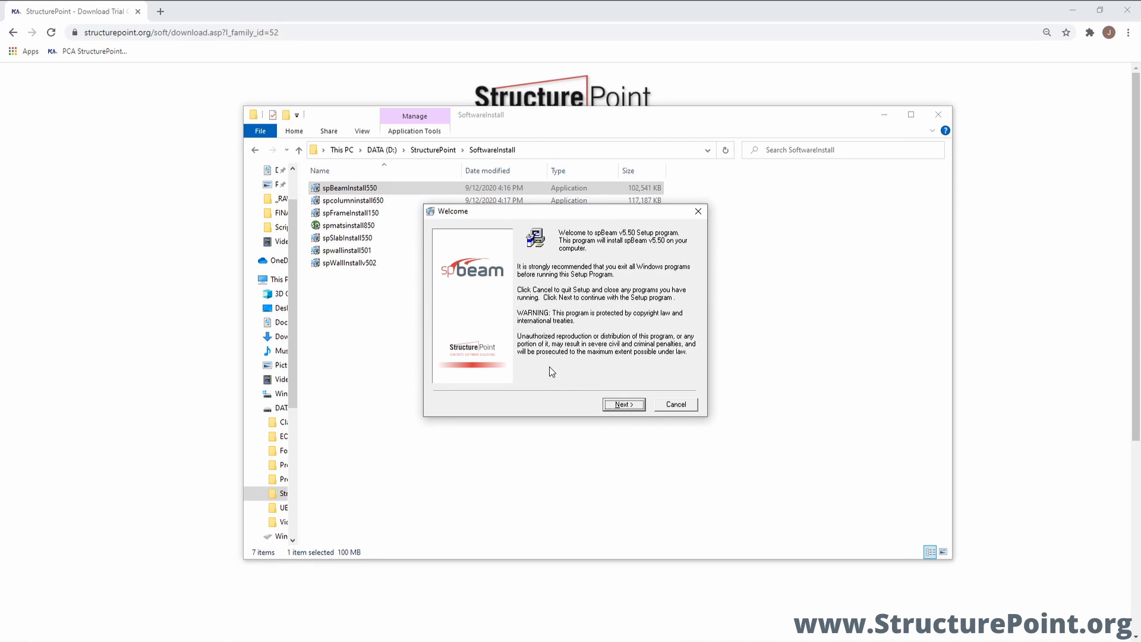
# Step: Continue past the setup welcome, review the end-user license agreement to its end, and accept it
pyautogui.click(624, 404)
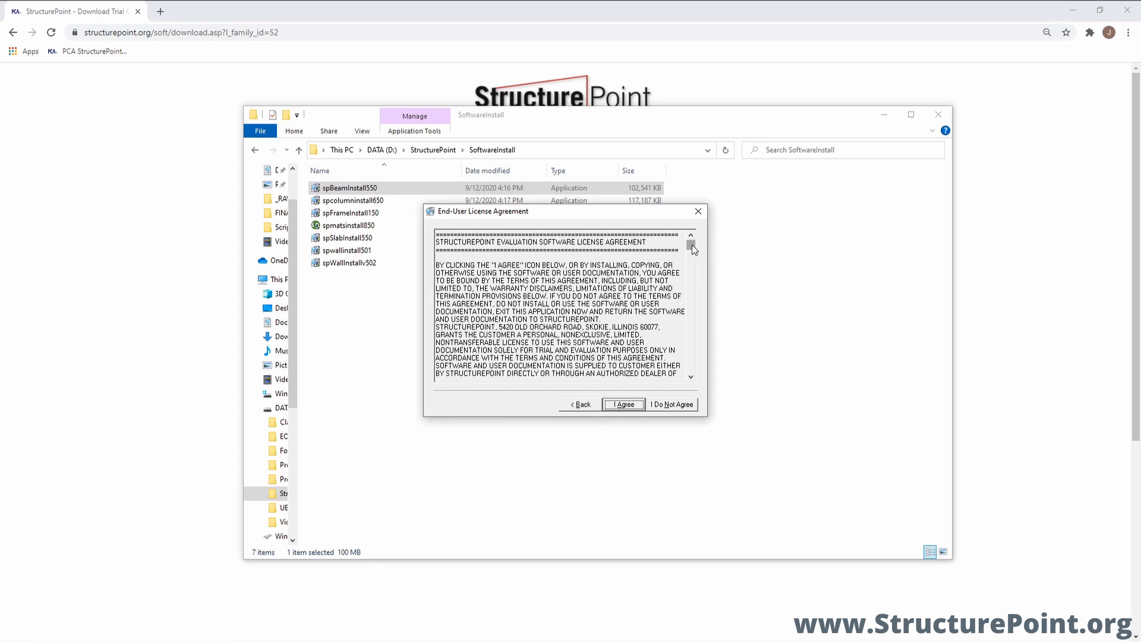
pyautogui.moveTo(692, 248); pyautogui.dragTo(688, 387)
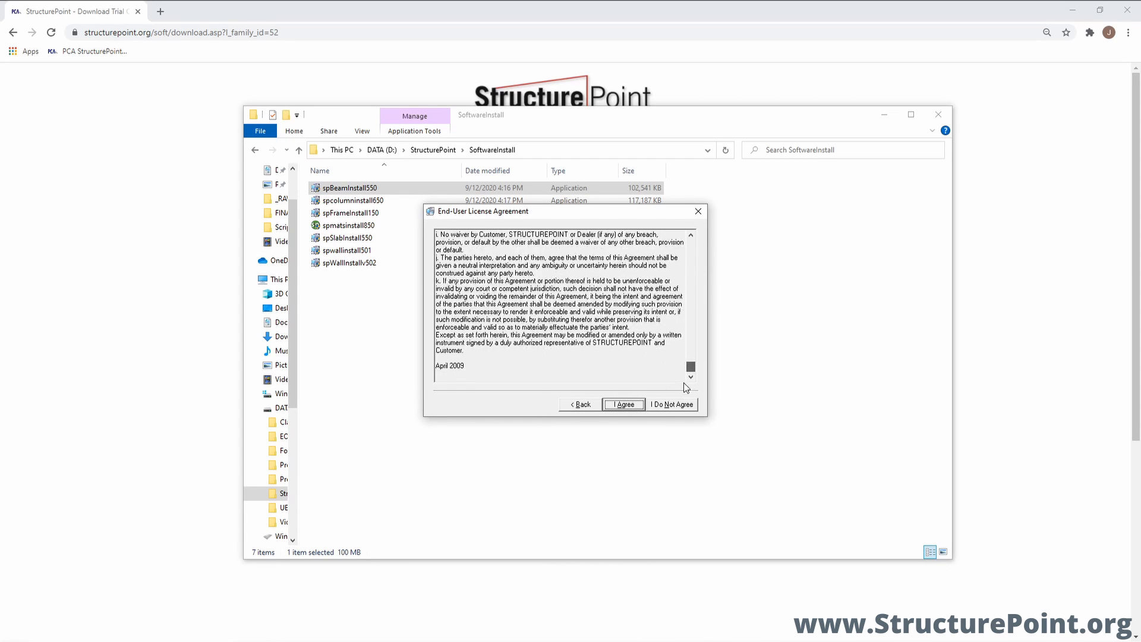
pyautogui.click(616, 409)
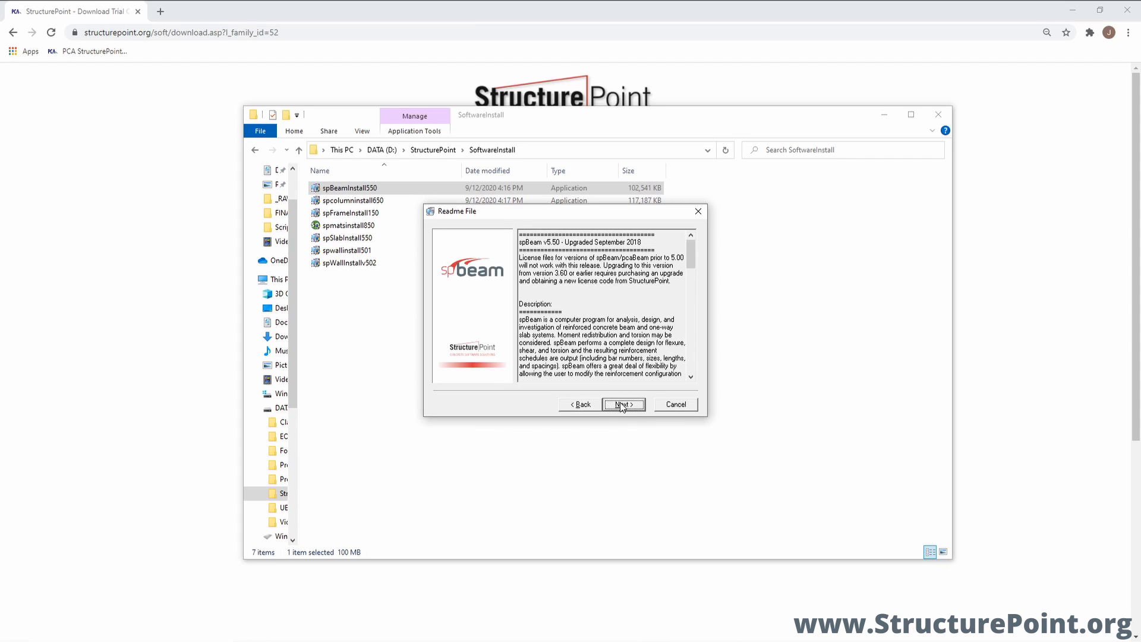
# Step: Proceed past the readme with StructurePoint as the registered company and C:\...\StructurePoint\spBeam as the destination folder
pyautogui.click(622, 404)
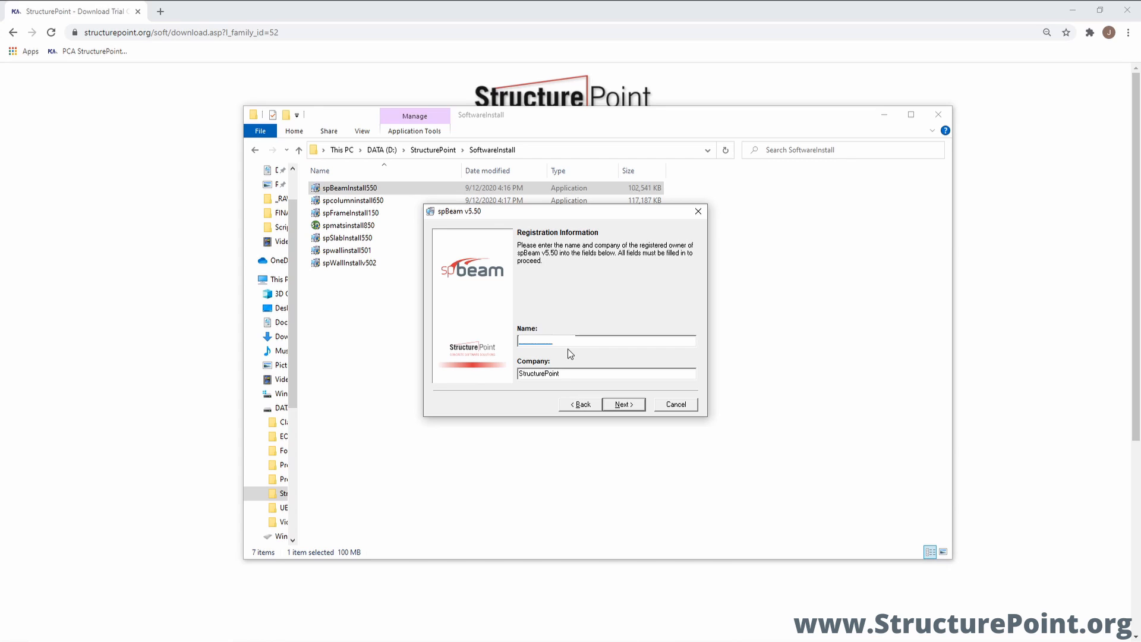
pyautogui.click(621, 406)
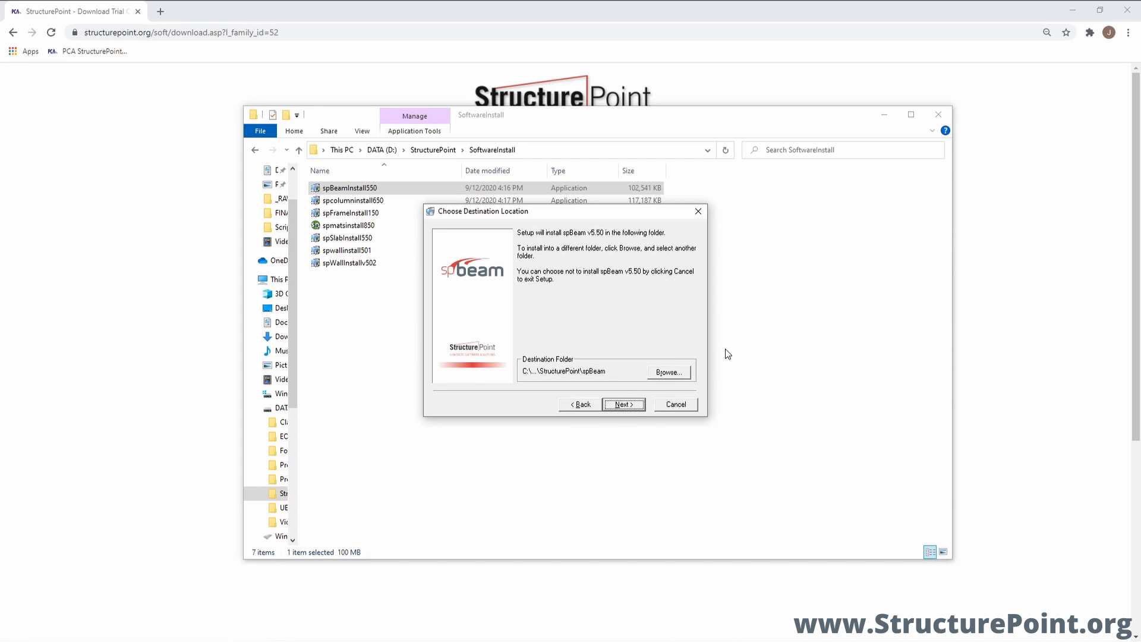
pyautogui.click(625, 407)
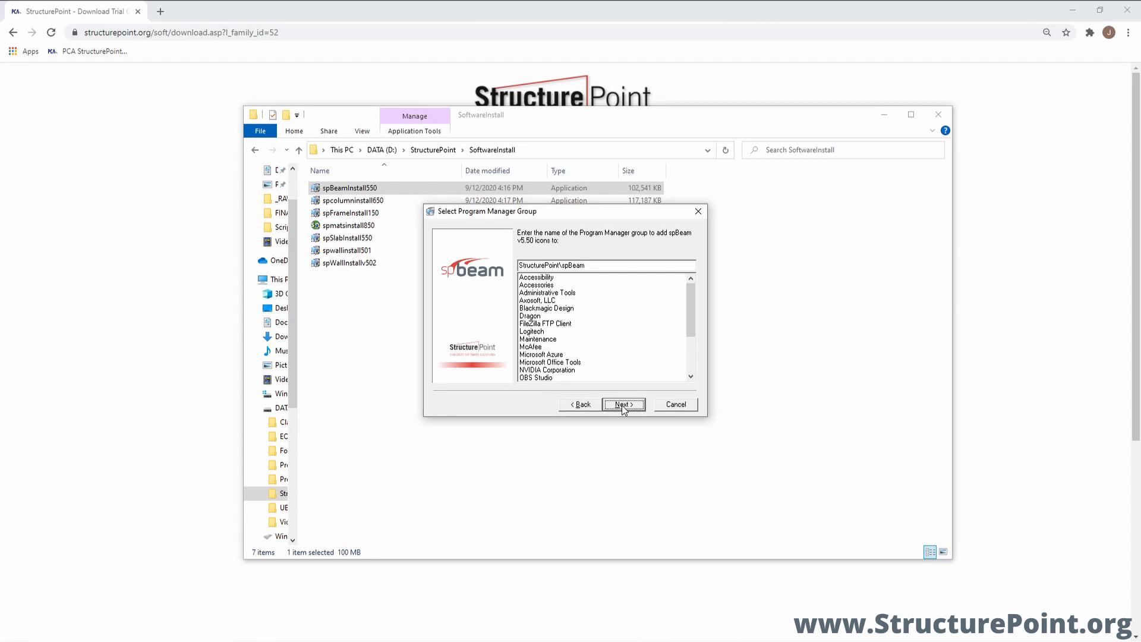
# Step: Install spBeam v5.50 with StructurePoint\spBeam as the Program Manager group and finish the setup
pyautogui.click(621, 405)
pyautogui.click(622, 405)
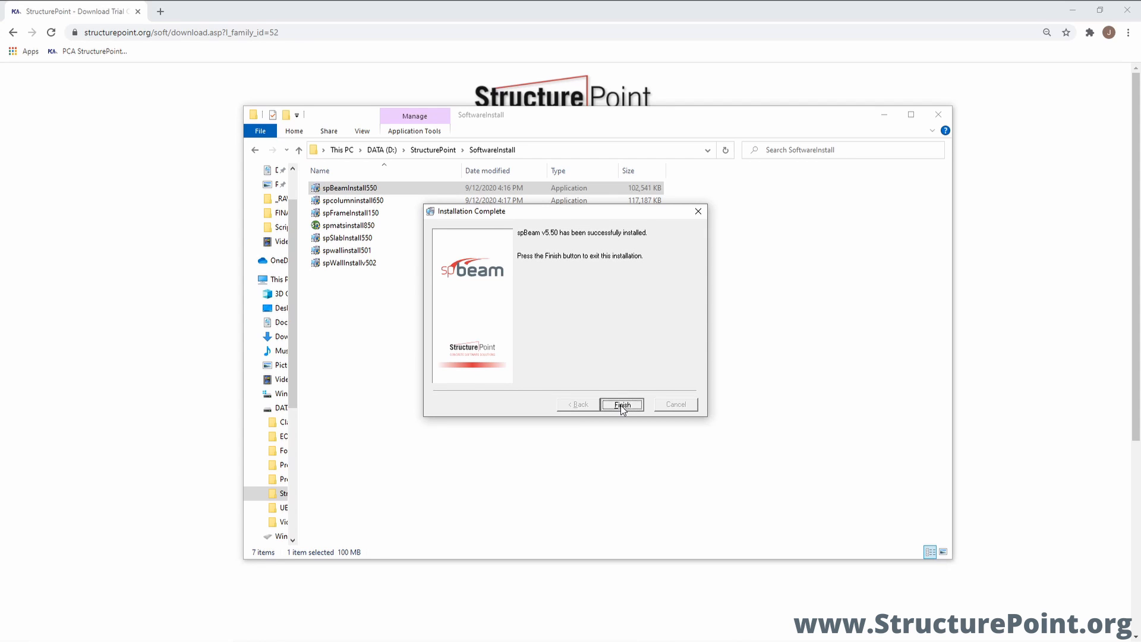
pyautogui.click(622, 405)
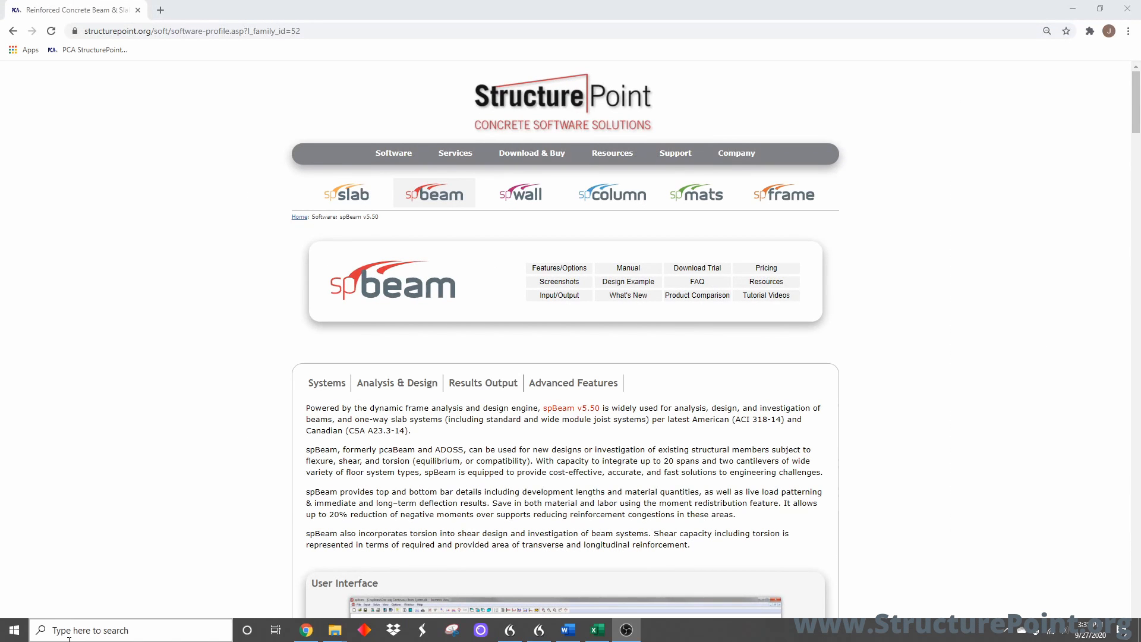
# Step: Search Windows for the spBeam app with "spb", then dismiss the search
pyautogui.click(101, 633)
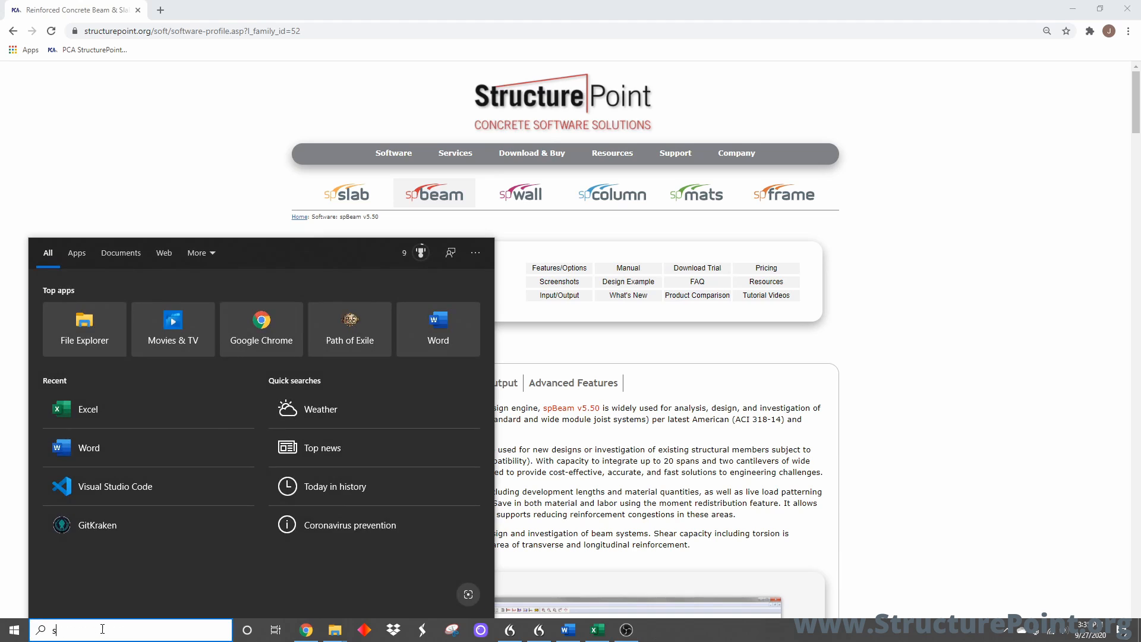
pyautogui.write('spb')
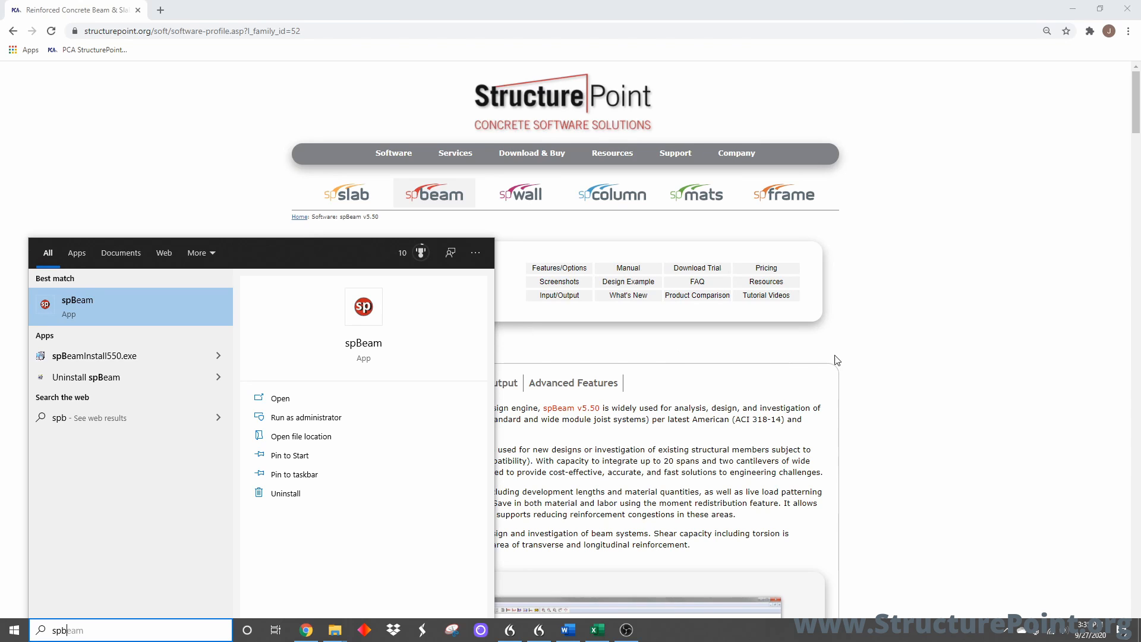
pyautogui.click(949, 344)
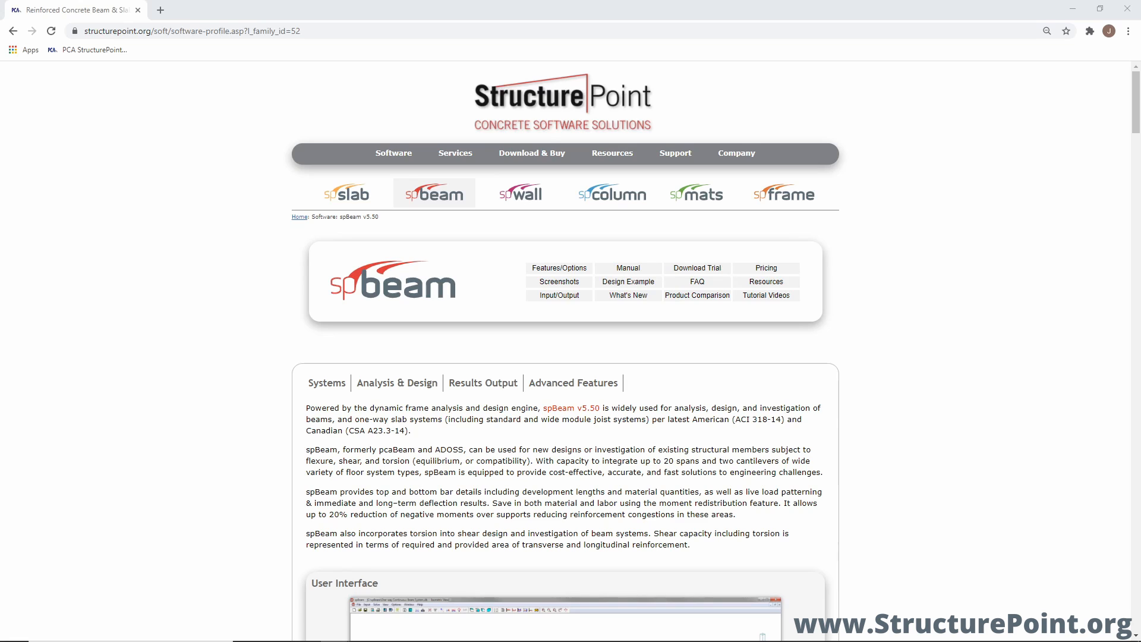
# Step: Launch spBeam from the Program Files (x86) StructurePoint\spBeam folder in evaluation mode, then close the program
pyautogui.moveTo(196, 118); pyautogui.dragTo(224, 114)
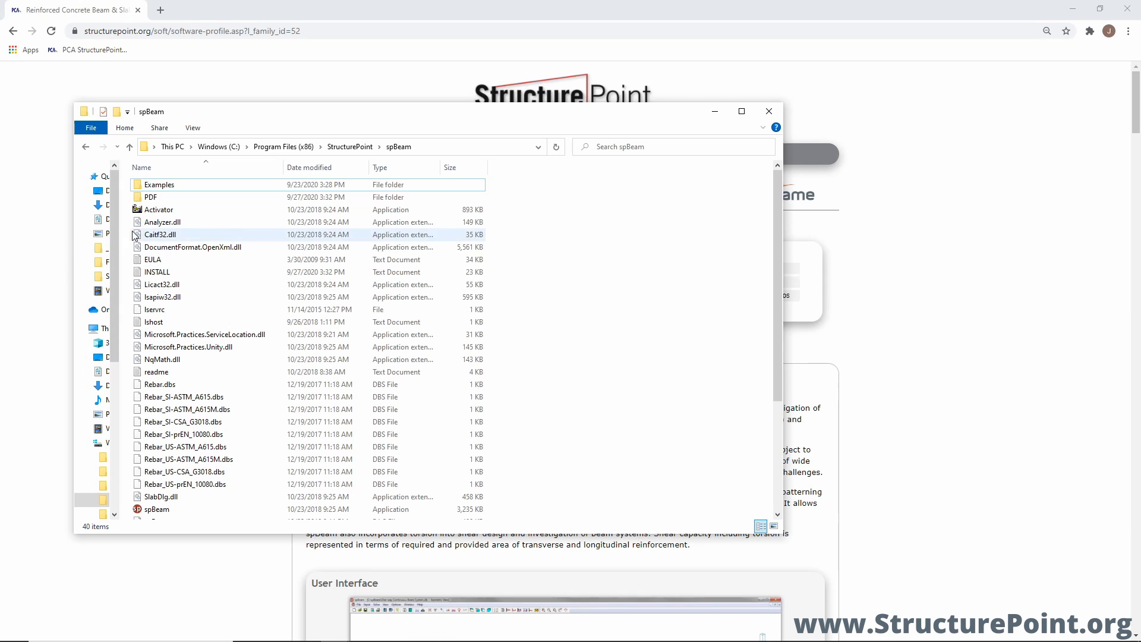
pyautogui.scroll(-2, 170, 352)
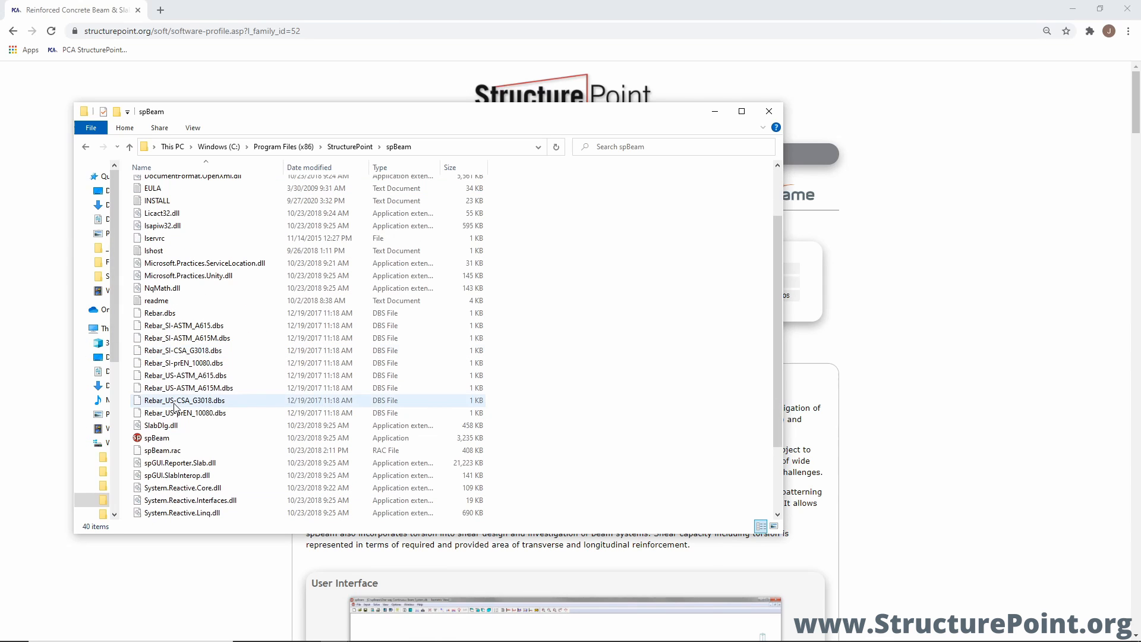
pyautogui.doubleClick(165, 442)
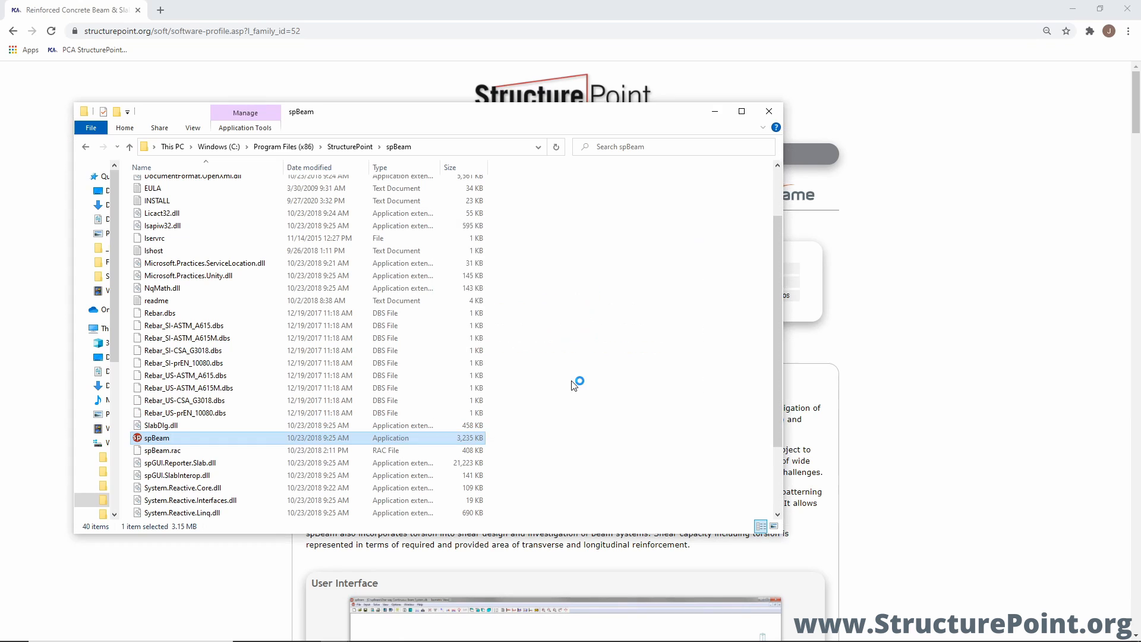
pyautogui.moveTo(598, 208); pyautogui.dragTo(334, 152)
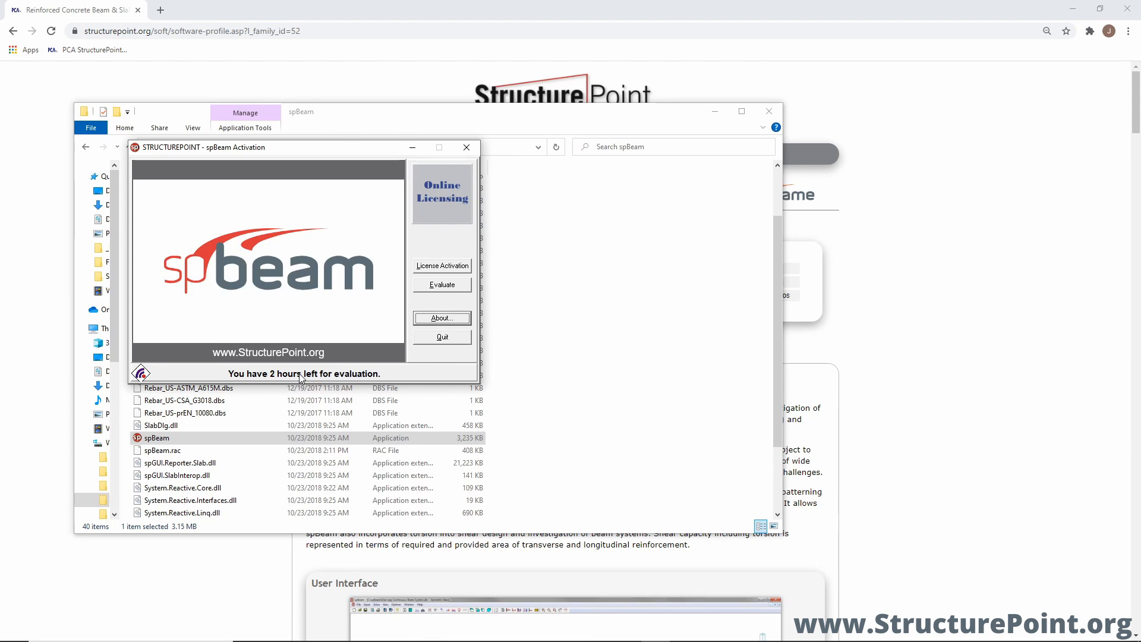
pyautogui.click(456, 289)
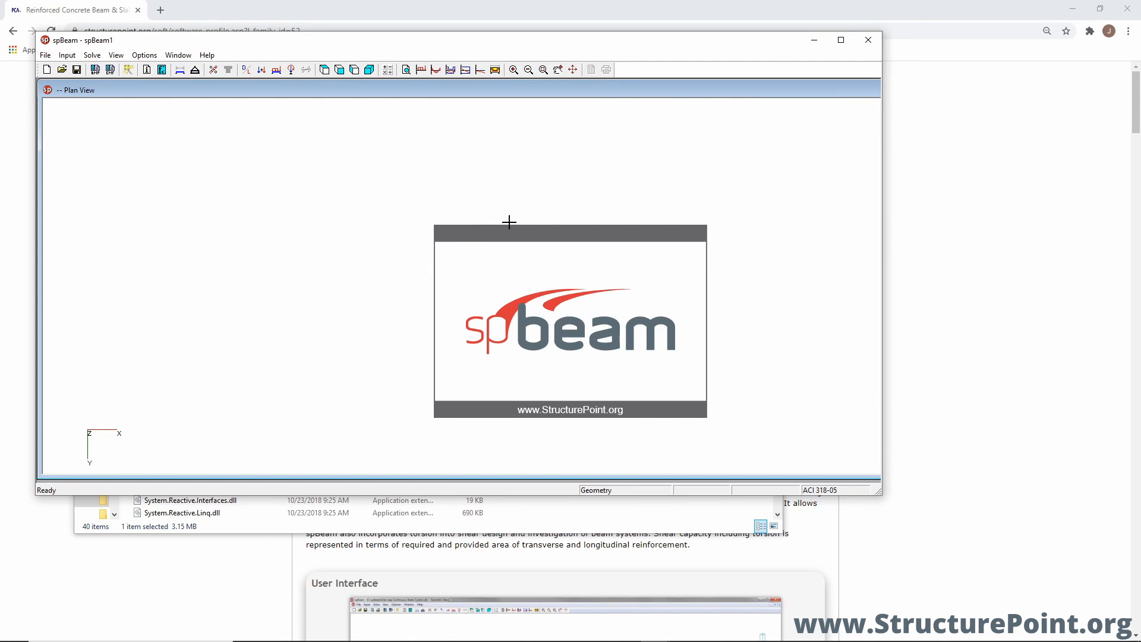
pyautogui.click(871, 42)
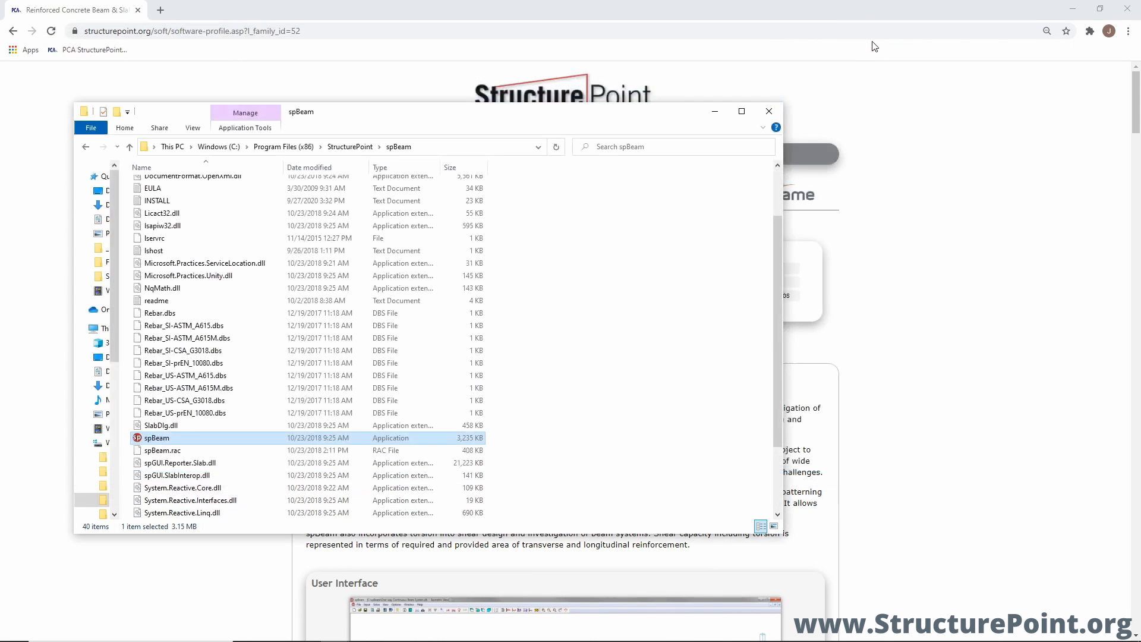
# Step: Relaunch spBeam, view the license activation page for the Telephone method, and return to the activation methods
pyautogui.doubleClick(169, 441)
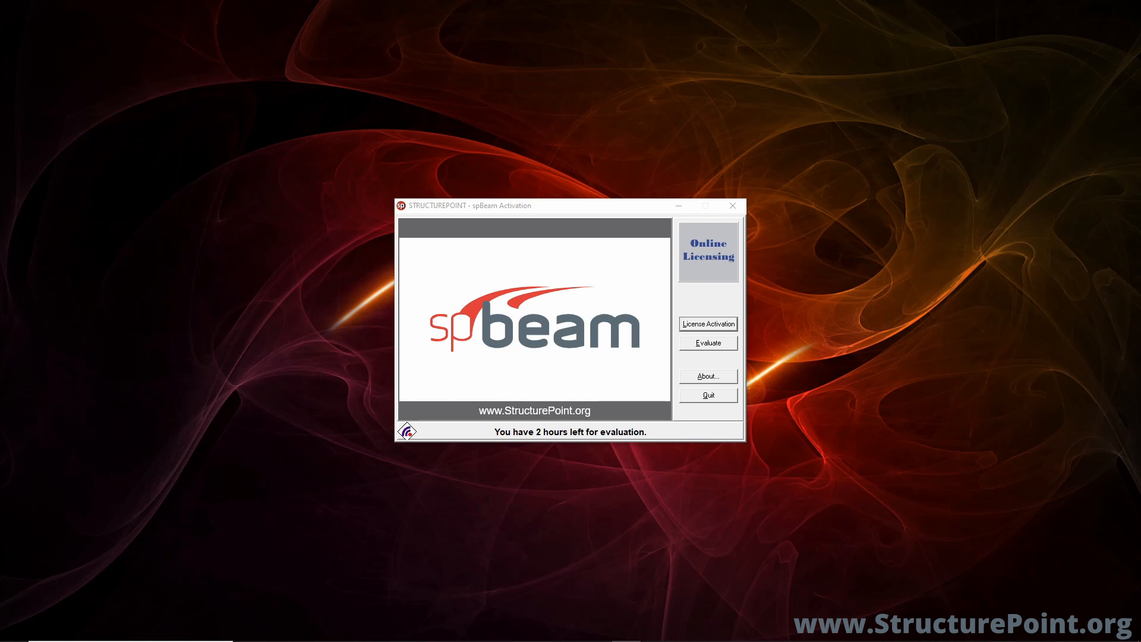
pyautogui.click(716, 325)
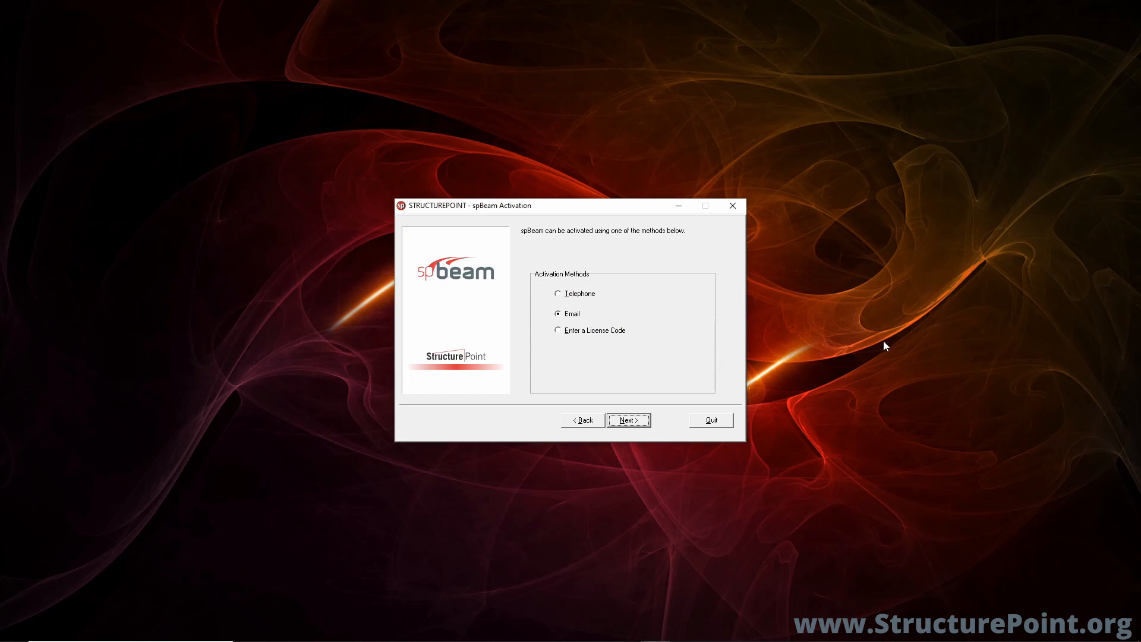
pyautogui.click(559, 294)
pyautogui.click(637, 421)
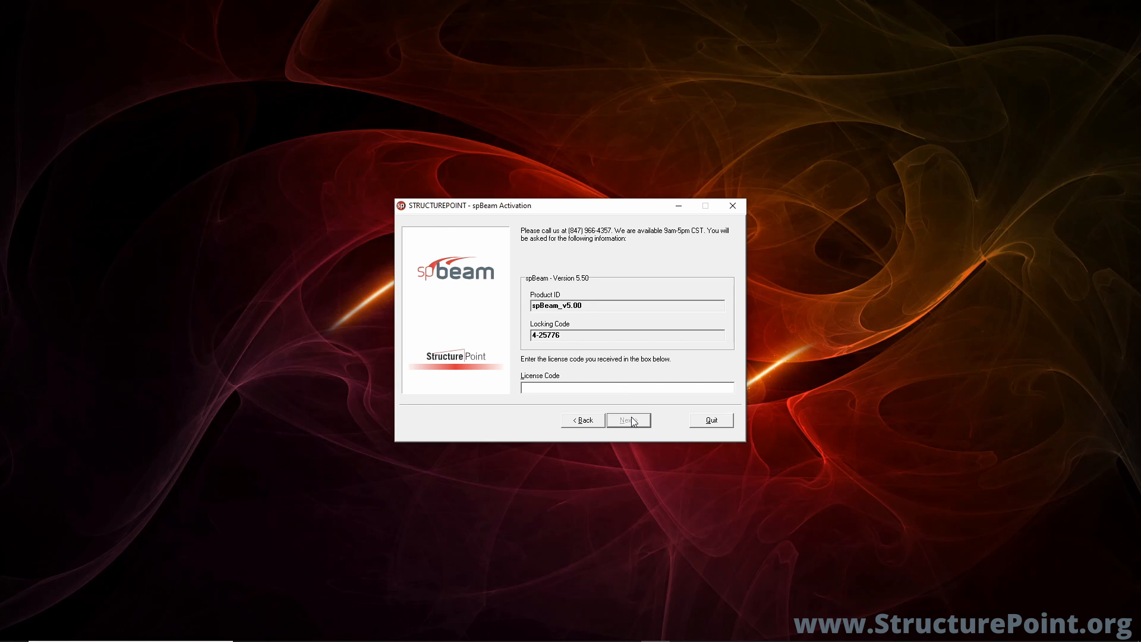
pyautogui.click(581, 420)
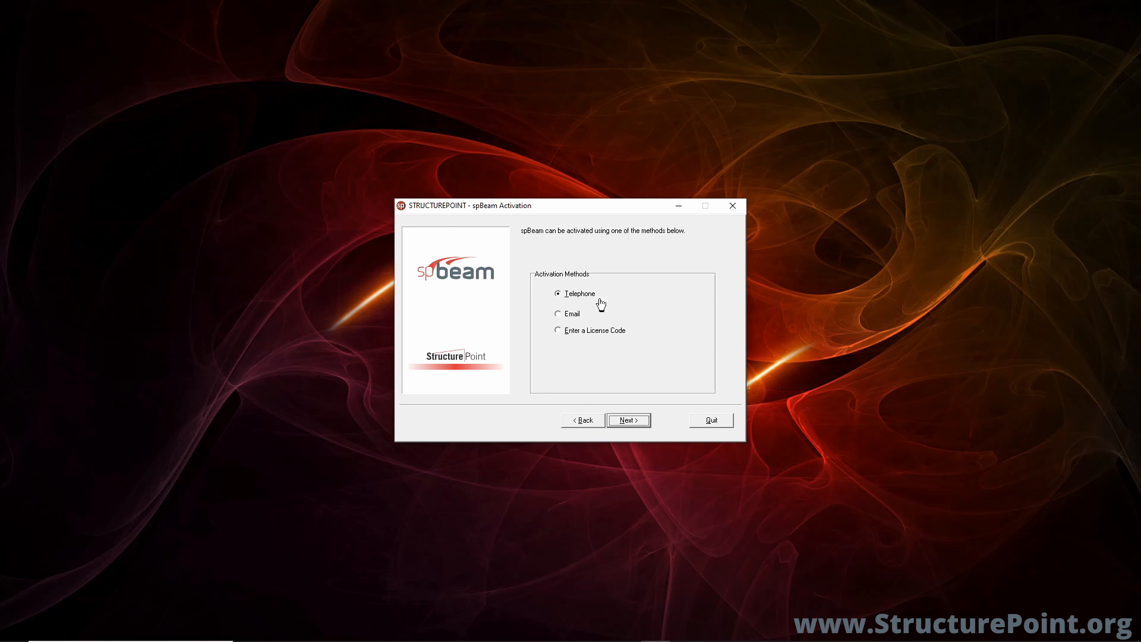
# Step: View the Email activation request form, return to the methods, and proceed with the Enter a License Code option
pyautogui.click(559, 315)
pyautogui.click(629, 421)
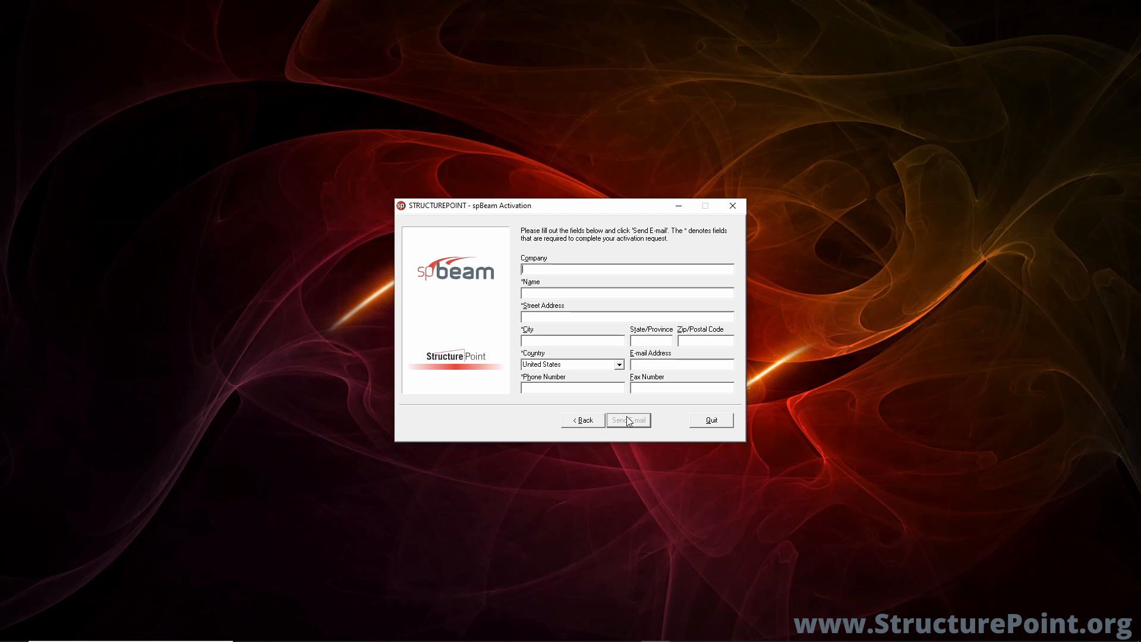
pyautogui.click(582, 423)
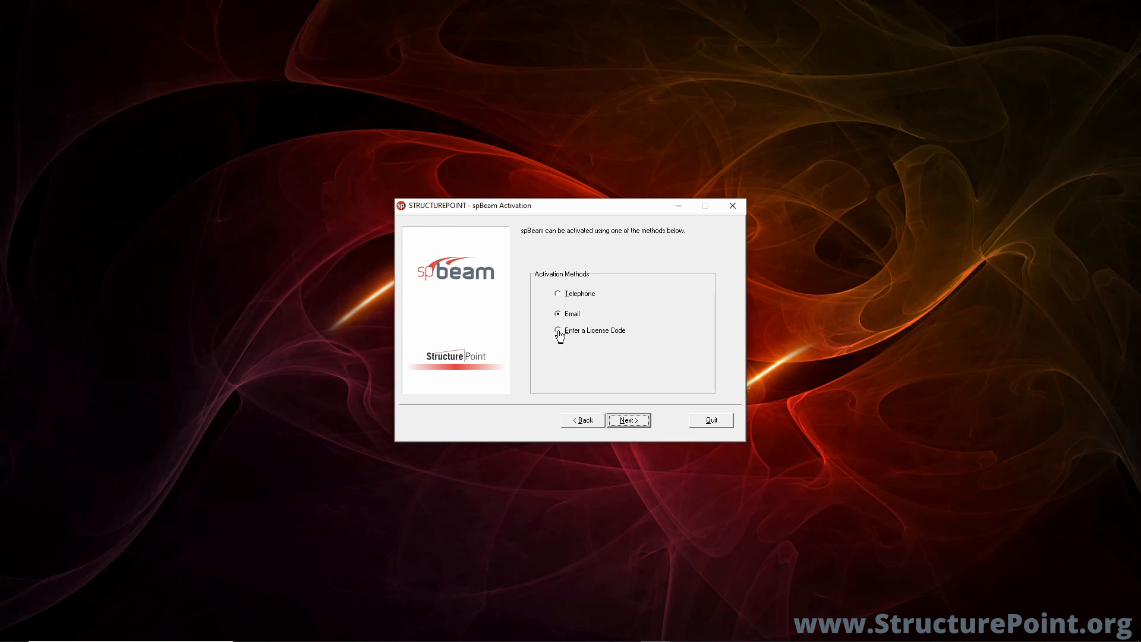
pyautogui.click(558, 331)
pyautogui.click(618, 421)
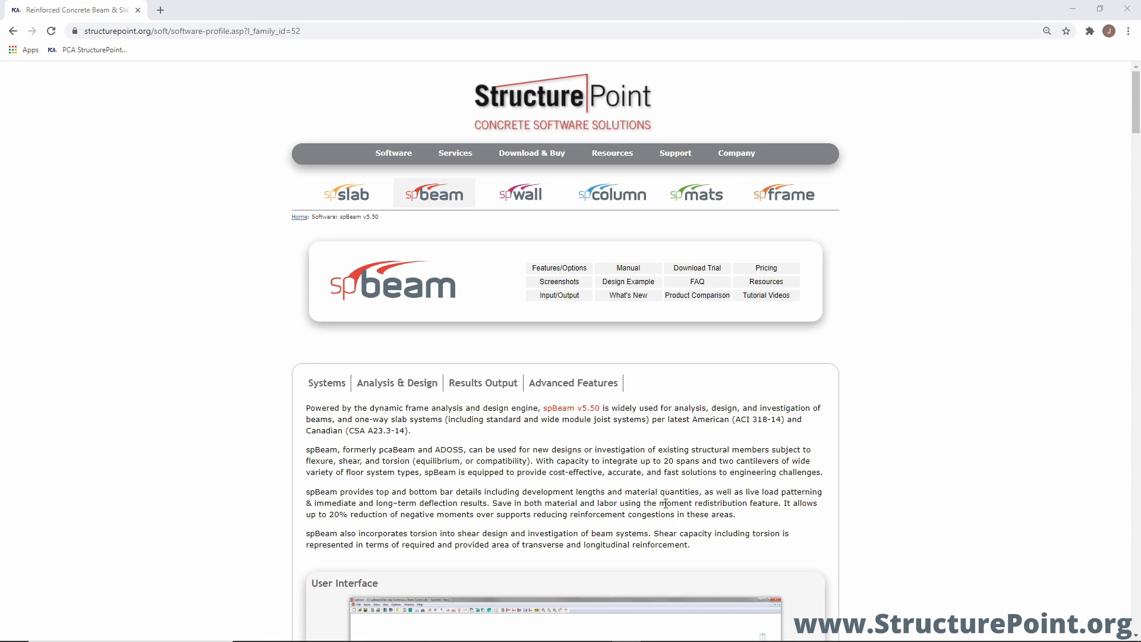
# Step: Search Windows for the uninstall settings with "unin", then dismiss the search
pyautogui.click(140, 628)
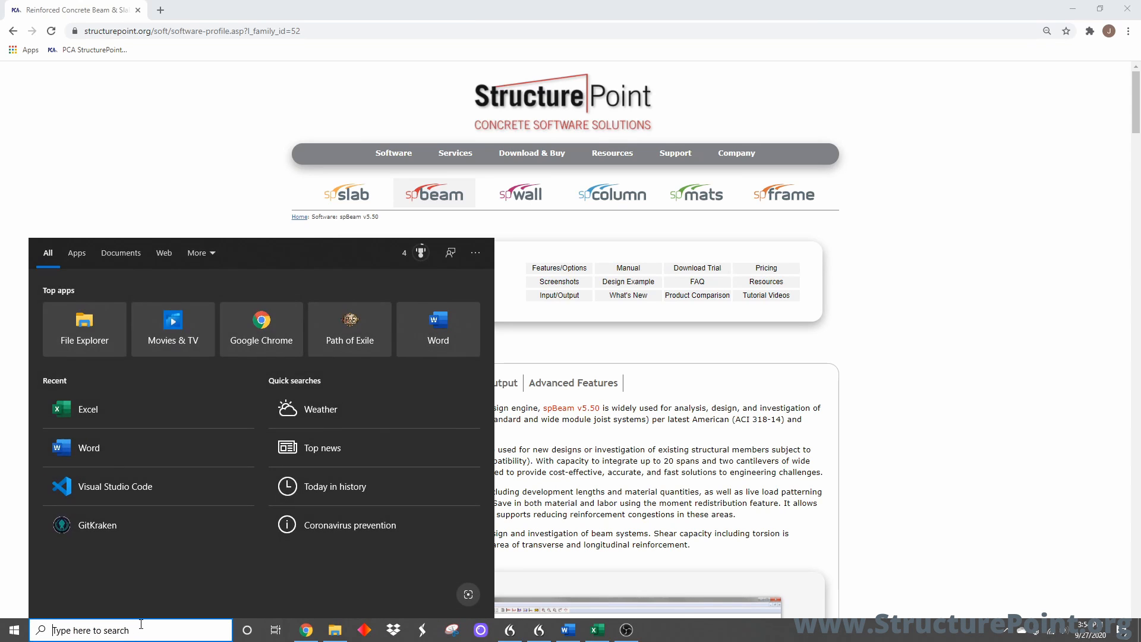
pyautogui.write('unin')
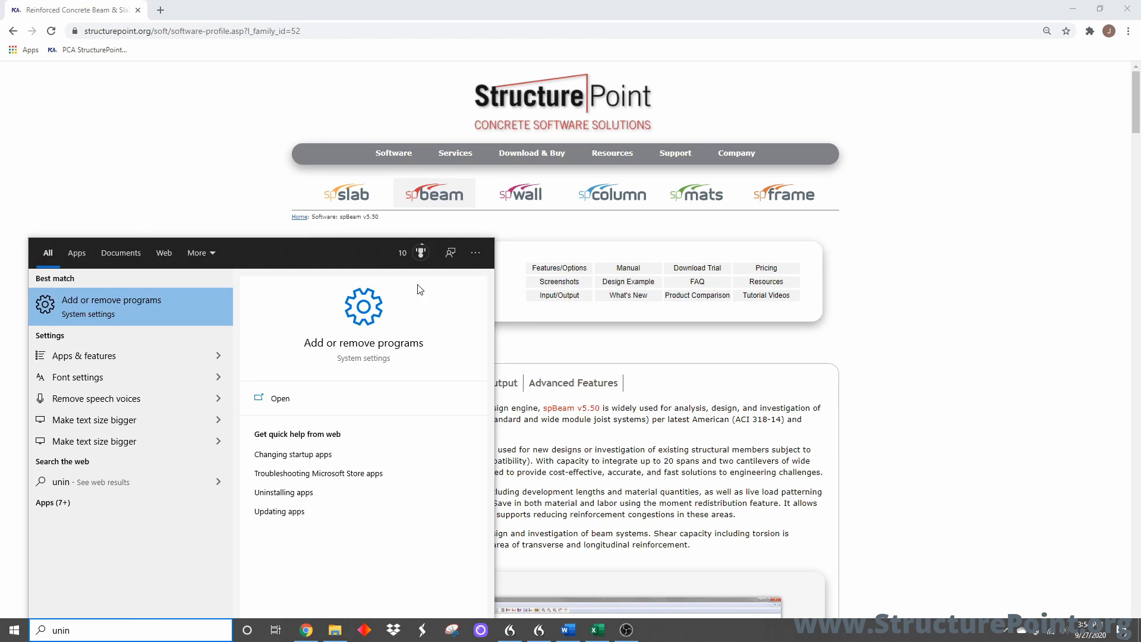
pyautogui.press('Escape')
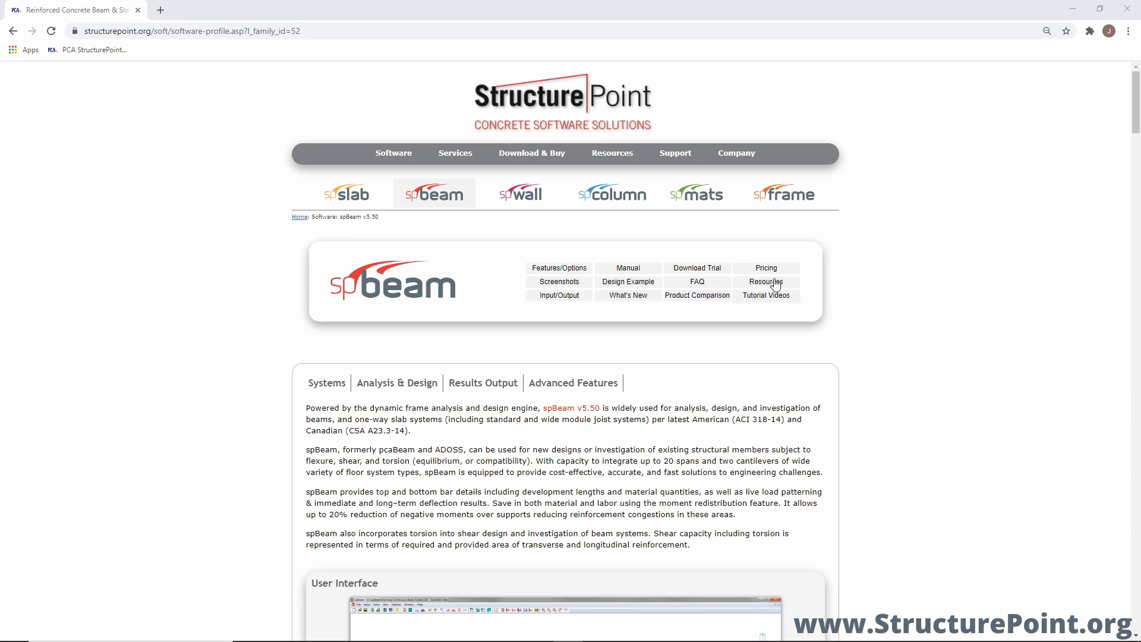
# Step: Open StructurePoint's Submit a Question support page and view its question form and contact options
pyautogui.moveTo(669, 153)
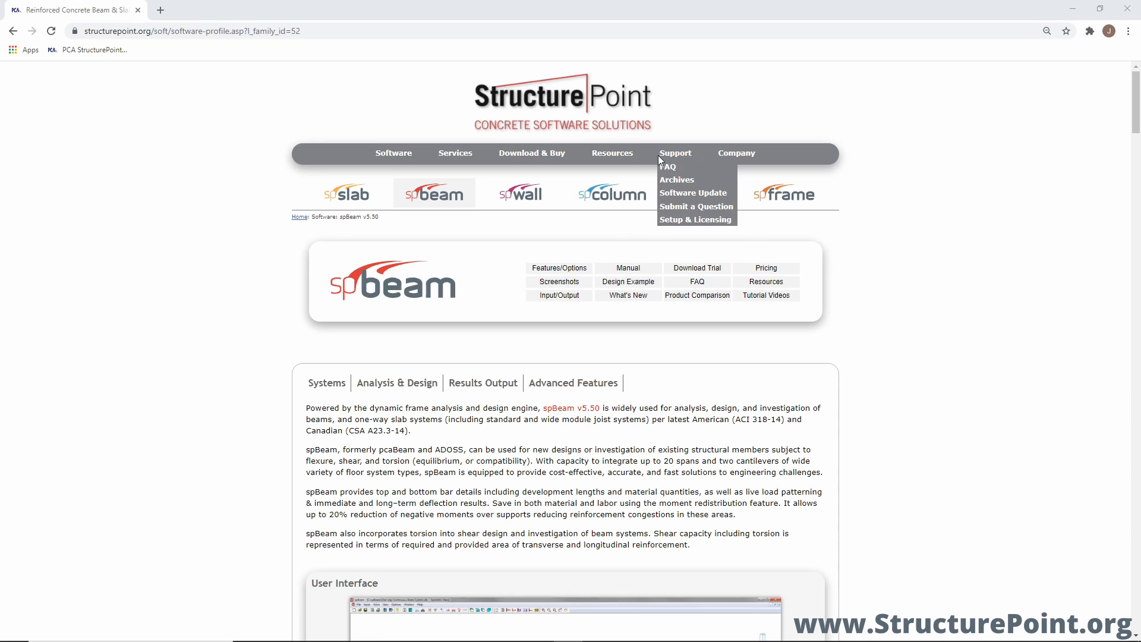
pyautogui.click(687, 208)
pyautogui.scroll(-3, 854, 382)
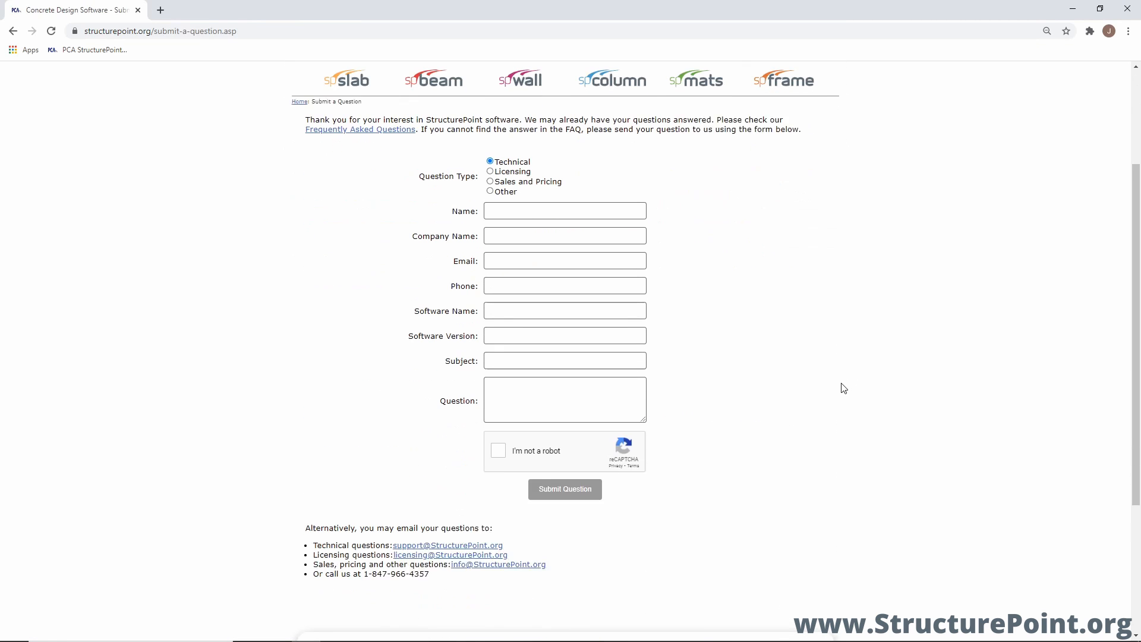